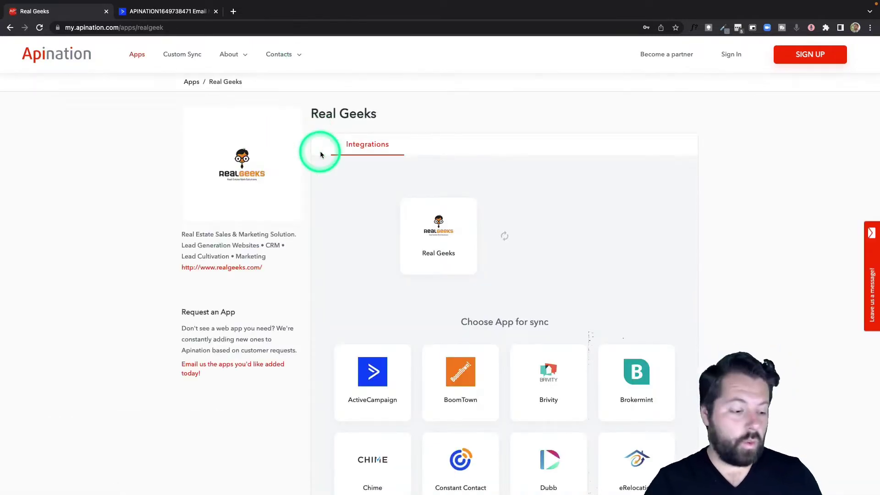
- Choose ActiveCampaign as the app to sync with Real Geeks and activate the 'Real Geeks leads into ActiveCampaign' sync
{"action": "scroll", "coordinate": [420, 295], "scroll_direction": "down", "scroll_amount": 4}
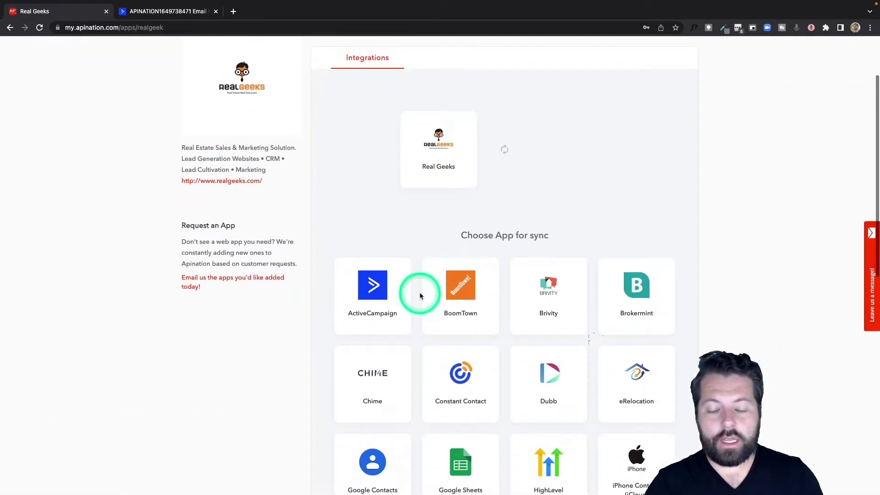
{"action": "left_click", "coordinate": [387, 198]}
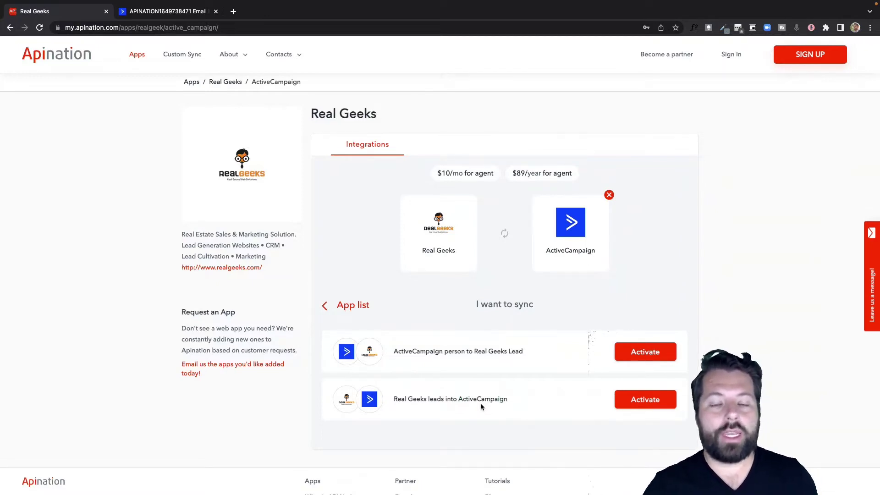
{"action": "left_click_drag", "start_coordinate": [502, 405], "coordinate": [317, 391]}
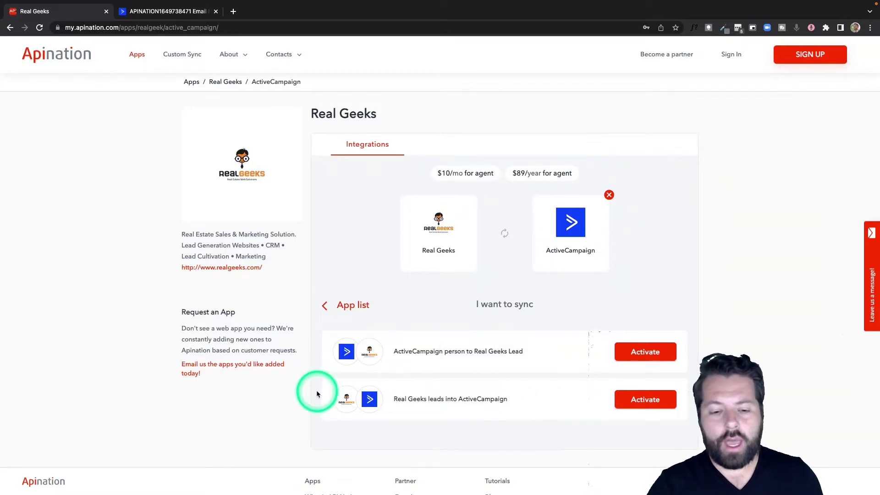
{"action": "left_click", "coordinate": [642, 397]}
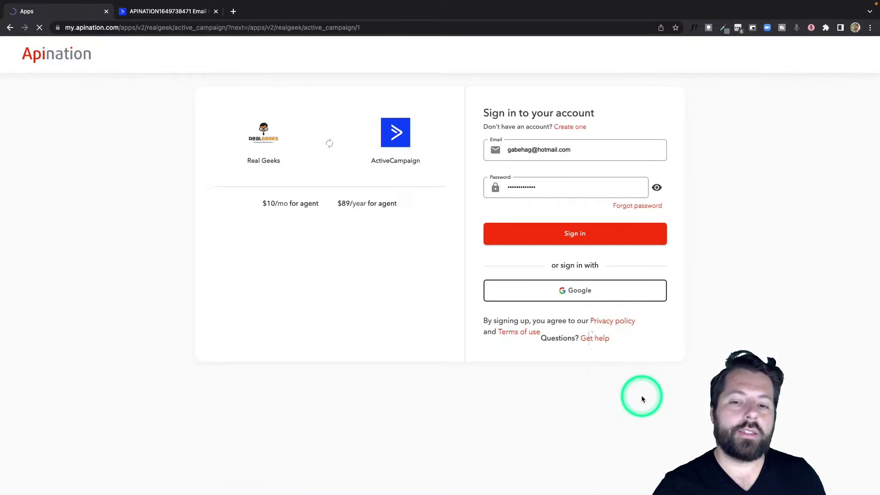
- Sign in to the API Nation account with Google and open the guide for connecting Real Geeks
{"action": "left_click", "coordinate": [523, 154]}
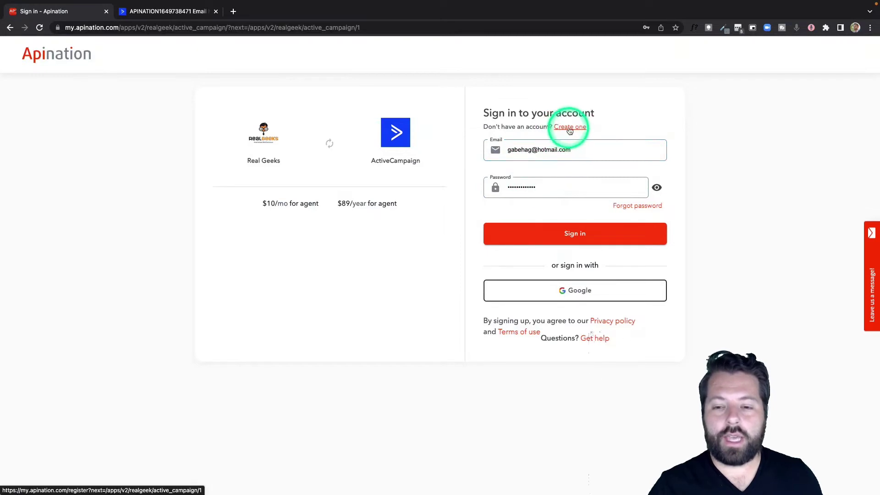
{"action": "left_click", "coordinate": [558, 292]}
{"action": "left_click", "coordinate": [439, 252]}
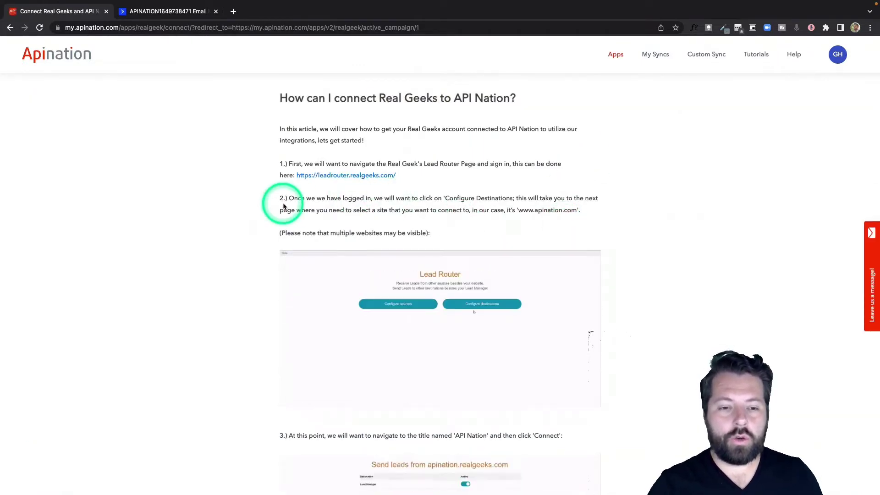
- Open the guide's Lead Router link in a new browser tab and sign in with the saved Real Geeks e-mail and password
{"action": "scroll", "coordinate": [283, 207], "scroll_direction": "down", "scroll_amount": 1}
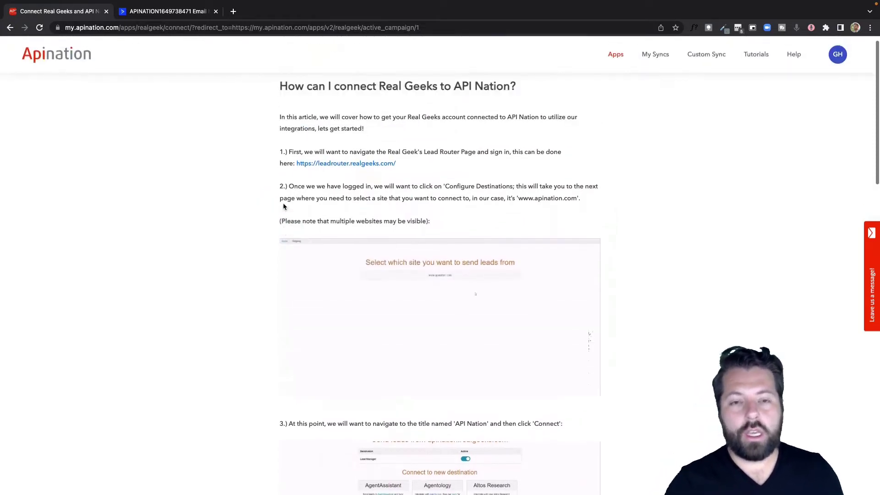
{"action": "scroll", "coordinate": [284, 206], "scroll_direction": "up", "scroll_amount": 1}
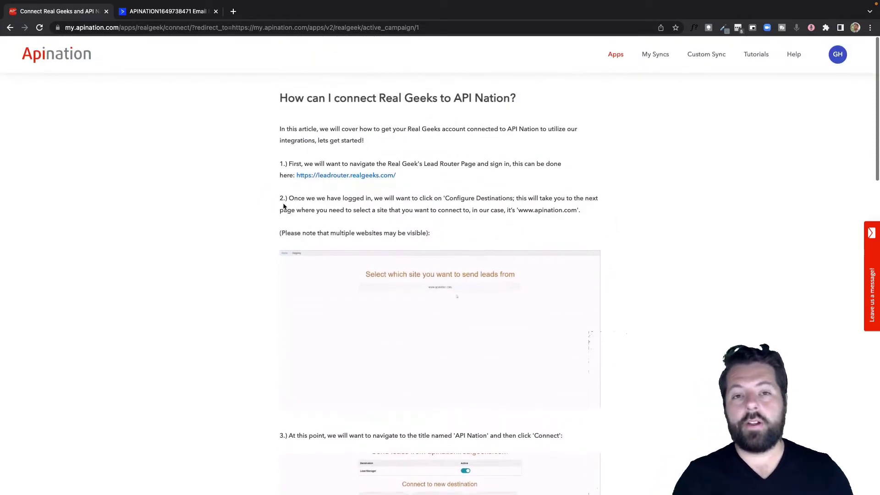
{"action": "left_click", "coordinate": [322, 179], "text": "super"}
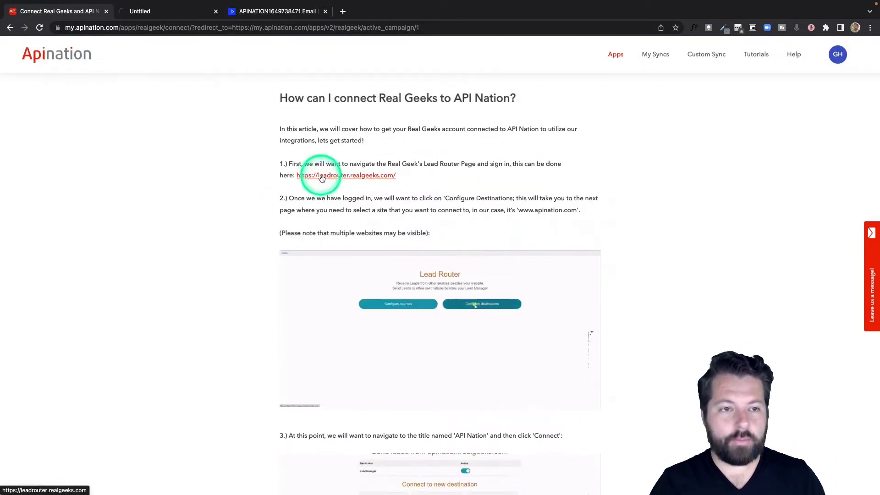
{"action": "left_click", "coordinate": [149, 13]}
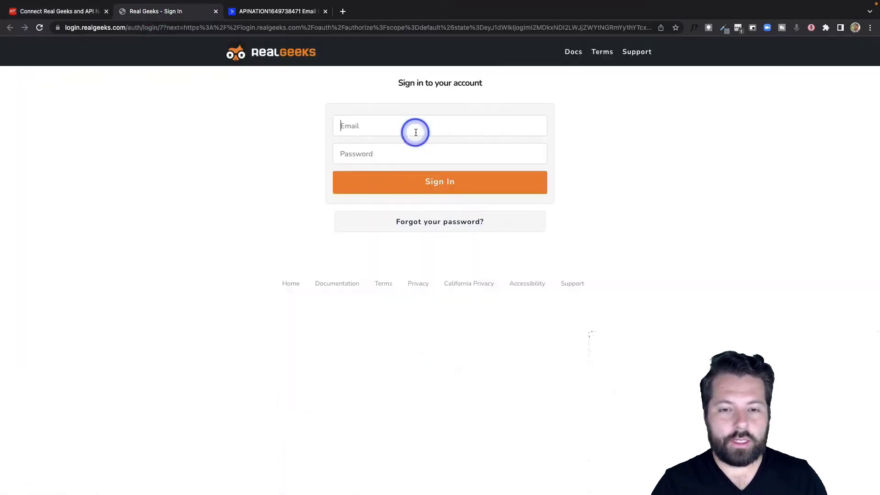
{"action": "left_click", "coordinate": [737, 28]}
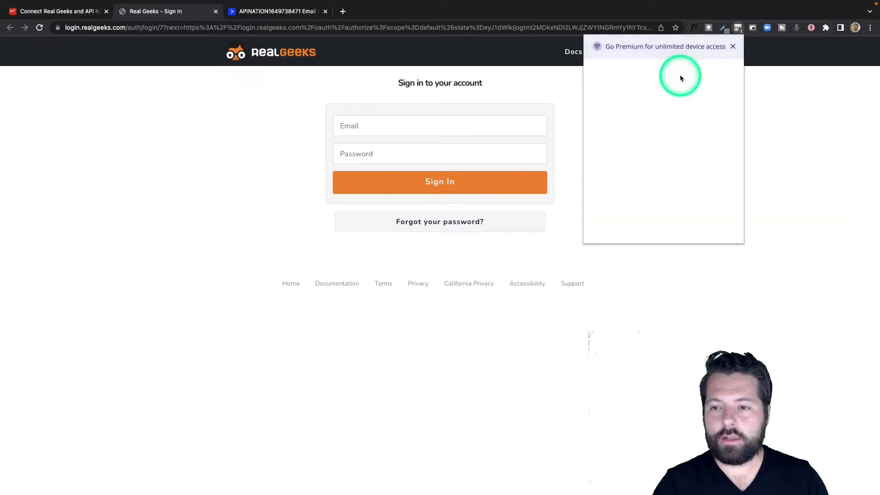
{"action": "left_click", "coordinate": [681, 78]}
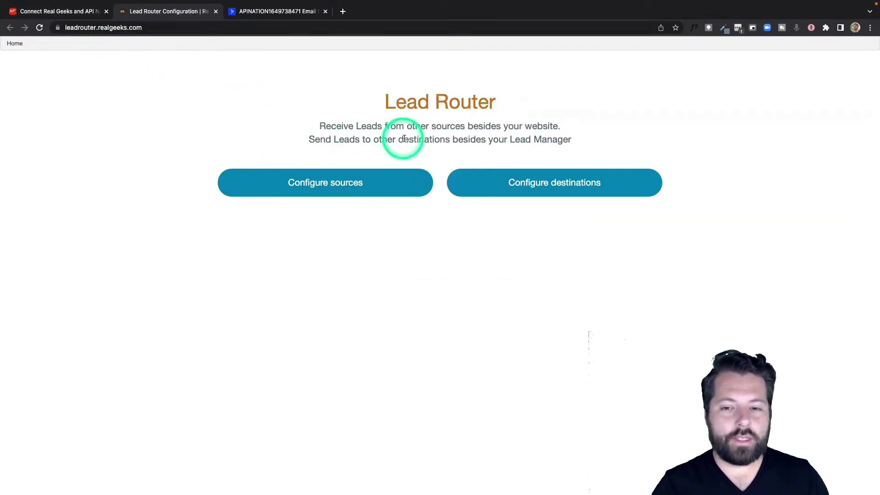
{"action": "left_click", "coordinate": [549, 183]}
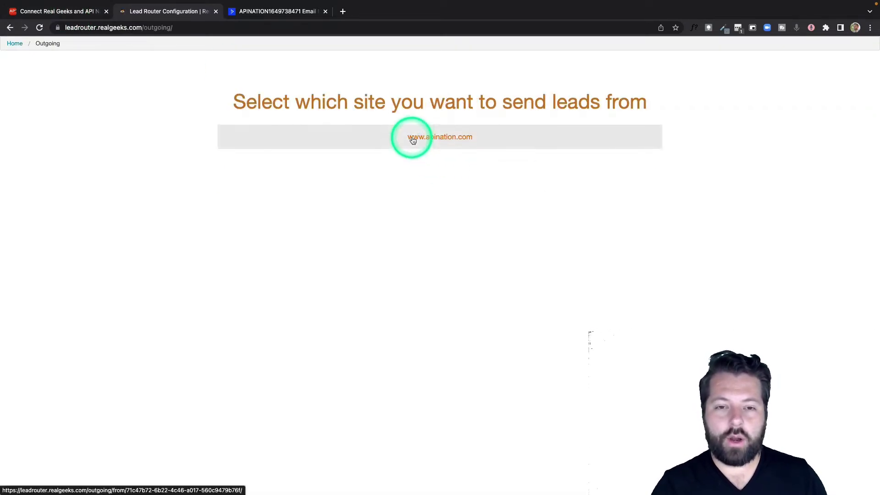
{"action": "left_click", "coordinate": [443, 139]}
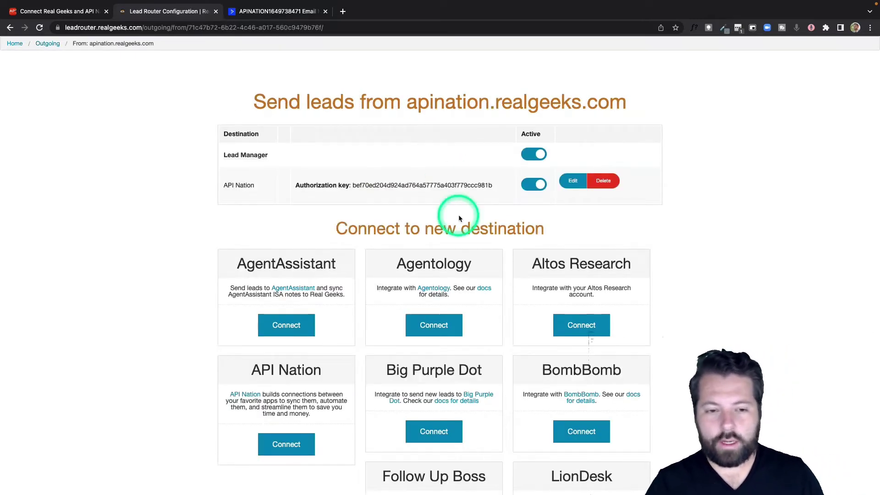
{"action": "scroll", "coordinate": [458, 218], "scroll_direction": "down", "scroll_amount": 1}
{"action": "scroll", "coordinate": [459, 218], "scroll_direction": "down", "scroll_amount": 3}
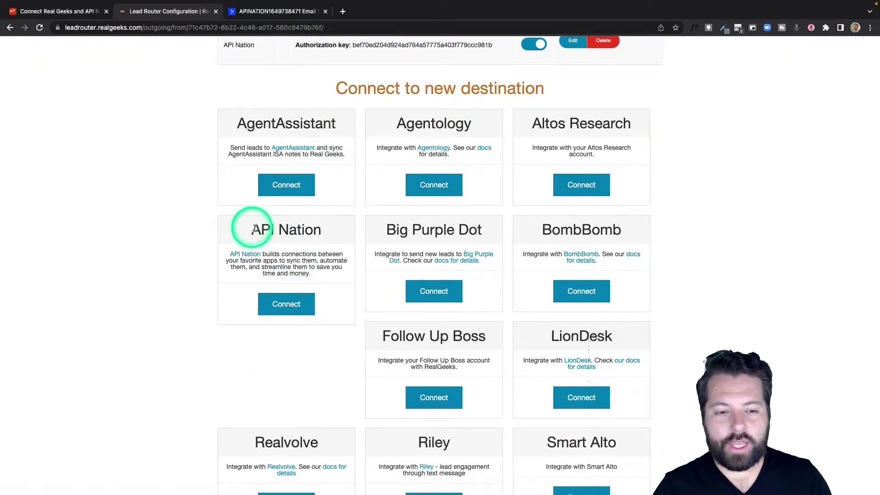
{"action": "left_click", "coordinate": [283, 304]}
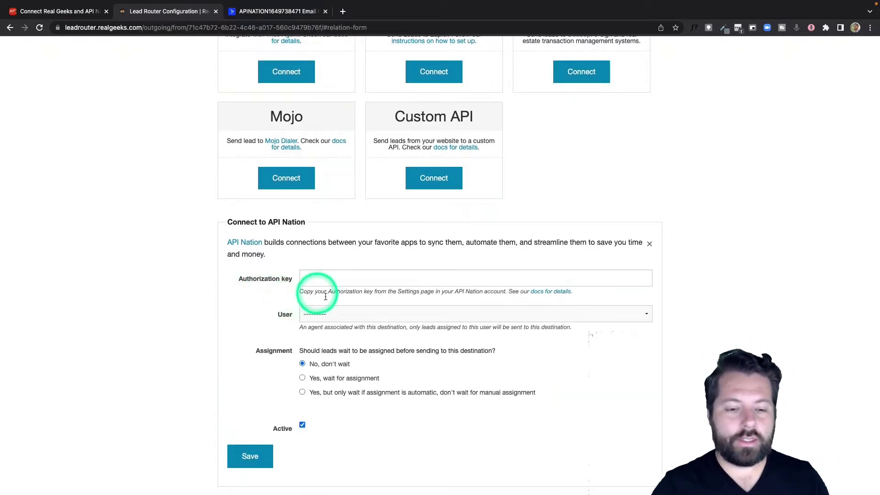
{"action": "left_click", "coordinate": [343, 314]}
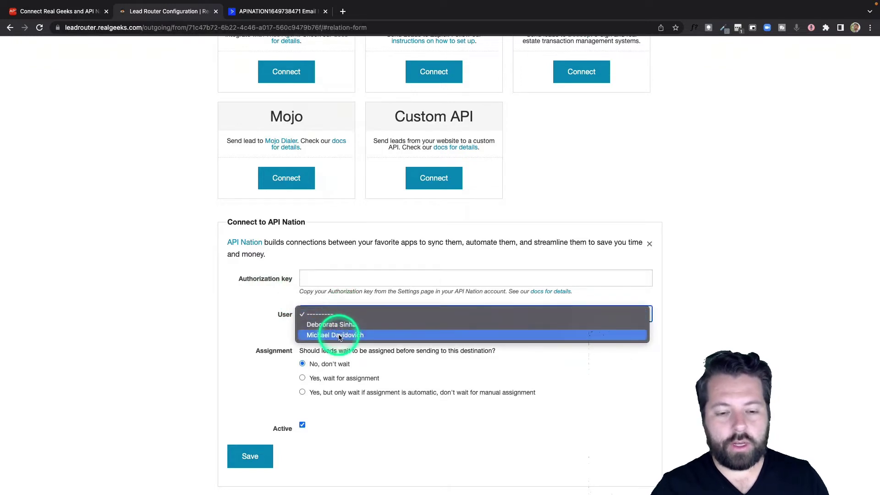
{"action": "left_click", "coordinate": [340, 335]}
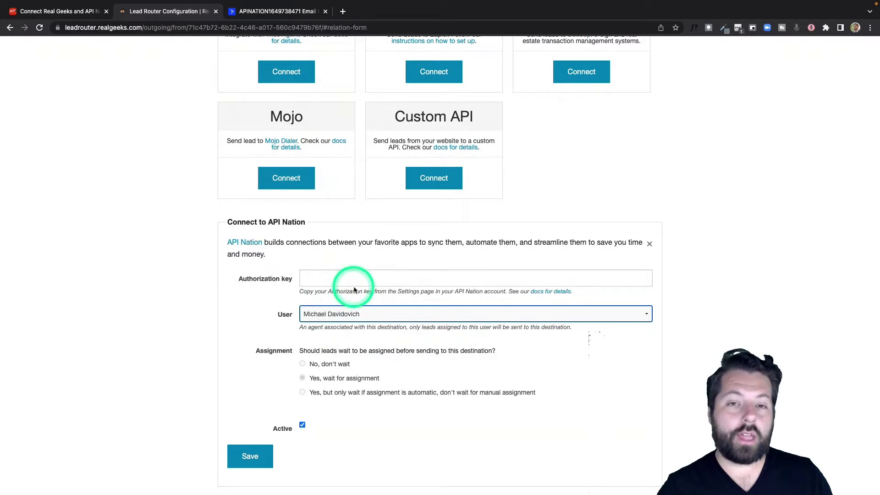
- Copy the Real Geeks authorization key from part 4 of the API Nation connection guide
{"action": "left_click", "coordinate": [80, 12]}
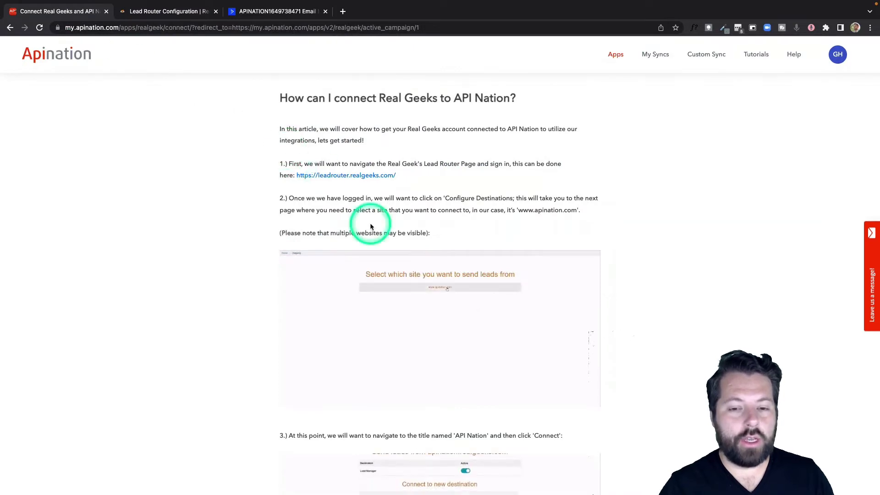
{"action": "scroll", "coordinate": [369, 227], "scroll_direction": "down", "scroll_amount": 2}
{"action": "scroll", "coordinate": [370, 222], "scroll_direction": "down", "scroll_amount": 3}
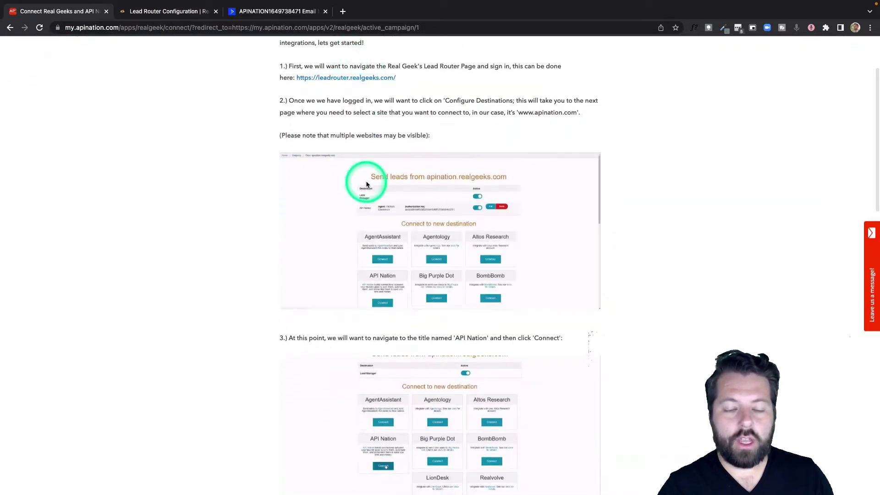
{"action": "scroll", "coordinate": [353, 306], "scroll_direction": "down", "scroll_amount": 9}
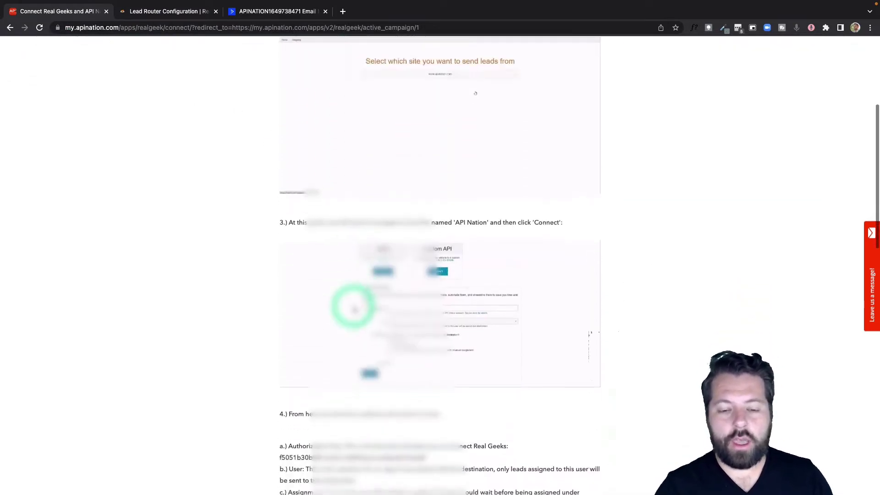
{"action": "scroll", "coordinate": [354, 308], "scroll_direction": "down", "scroll_amount": 8}
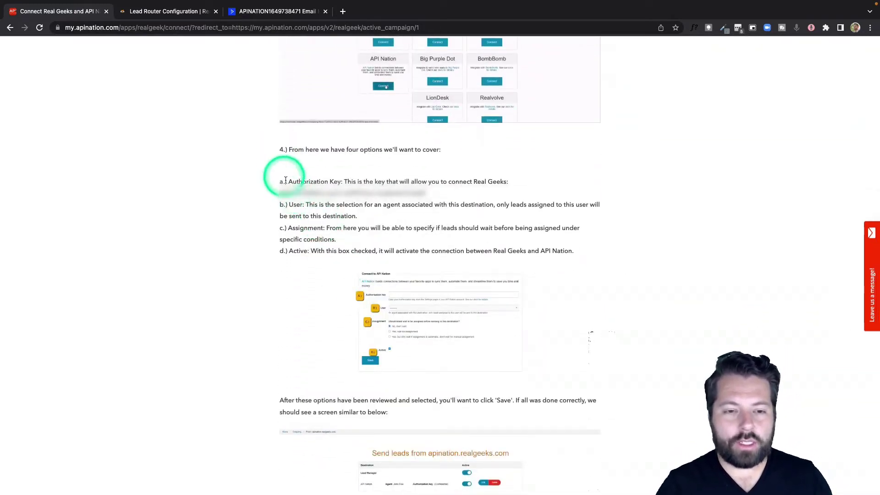
{"action": "triple_click", "coordinate": [360, 191]}
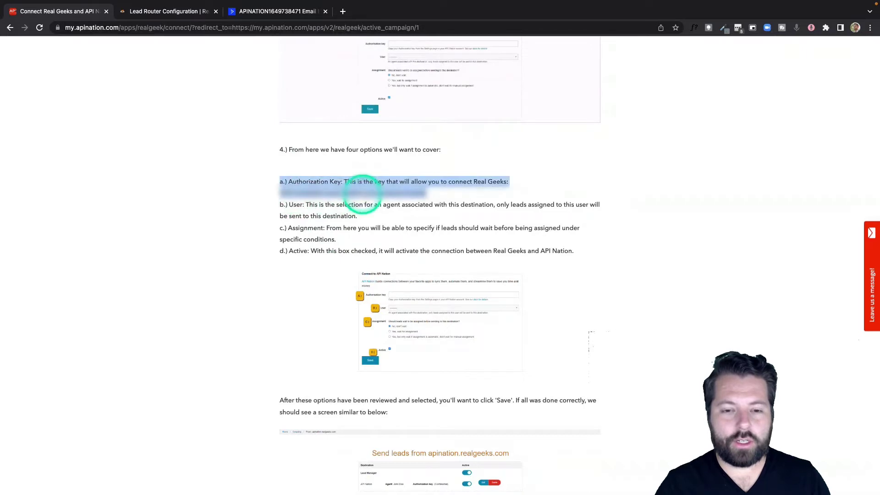
{"action": "left_click", "coordinate": [362, 194]}
{"action": "double_click", "coordinate": [362, 194]}
{"action": "right_click", "coordinate": [360, 193]}
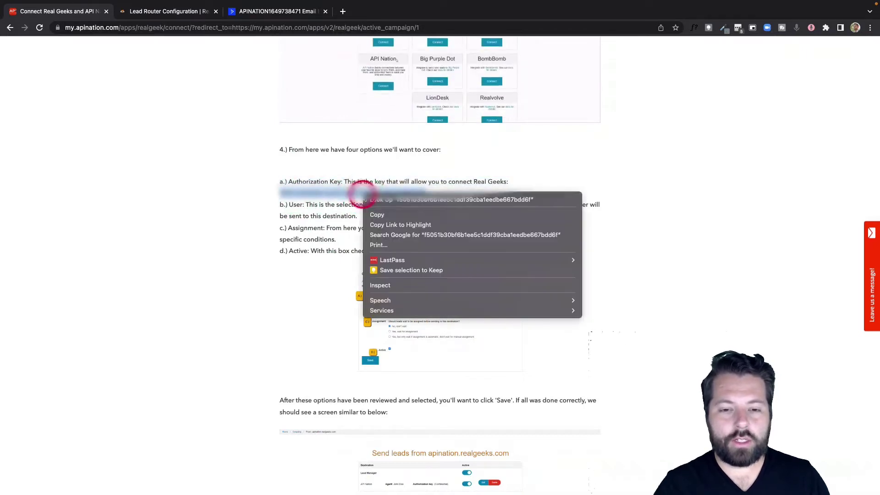
{"action": "left_click", "coordinate": [380, 216]}
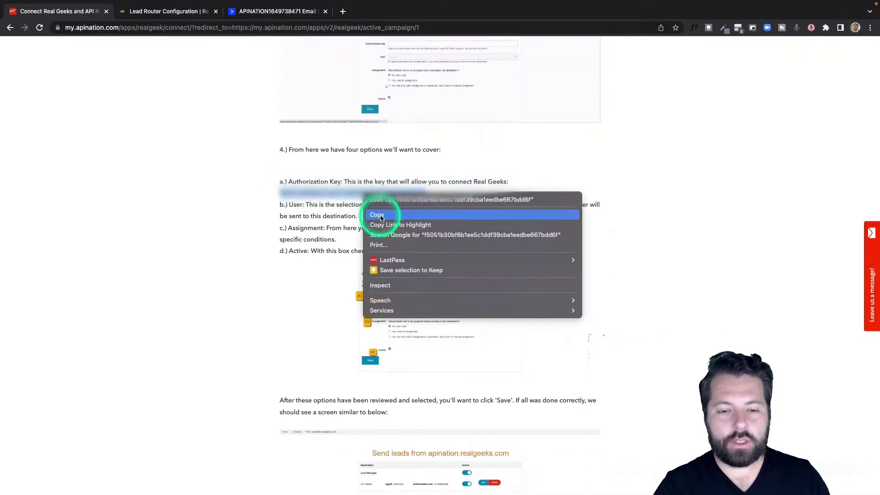
- Paste the authorization key into the Lead Router's API Nation connection form and save the new destination
{"action": "left_click", "coordinate": [182, 13]}
{"action": "left_click", "coordinate": [323, 277]}
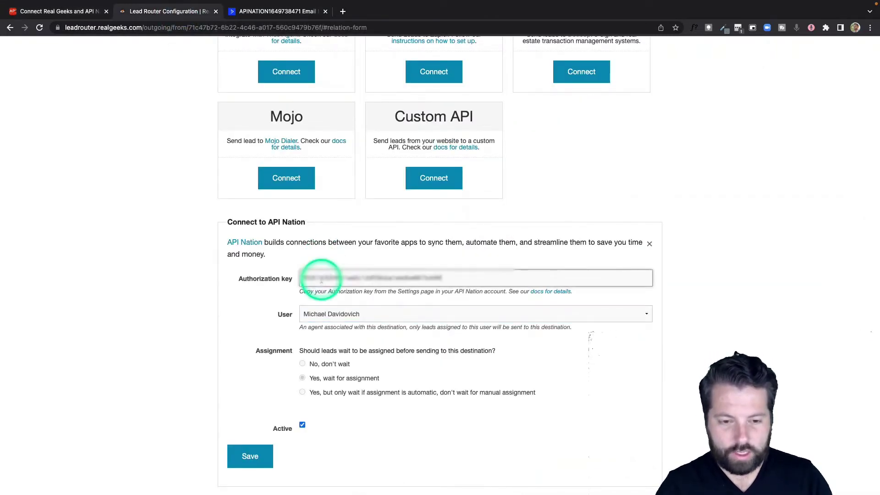
{"action": "left_click", "coordinate": [265, 455]}
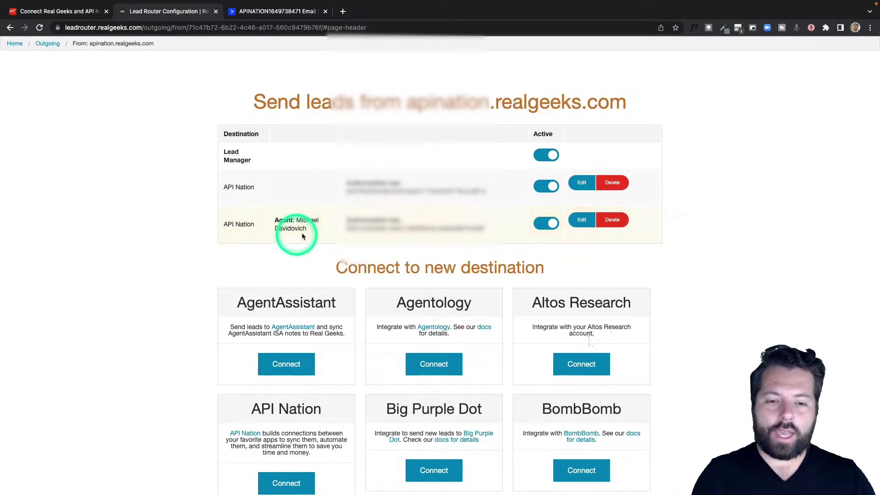
- Test the Real Geeks connection from the end of the API Nation guide and select the offered site connection for the sync
{"action": "left_click", "coordinate": [77, 16]}
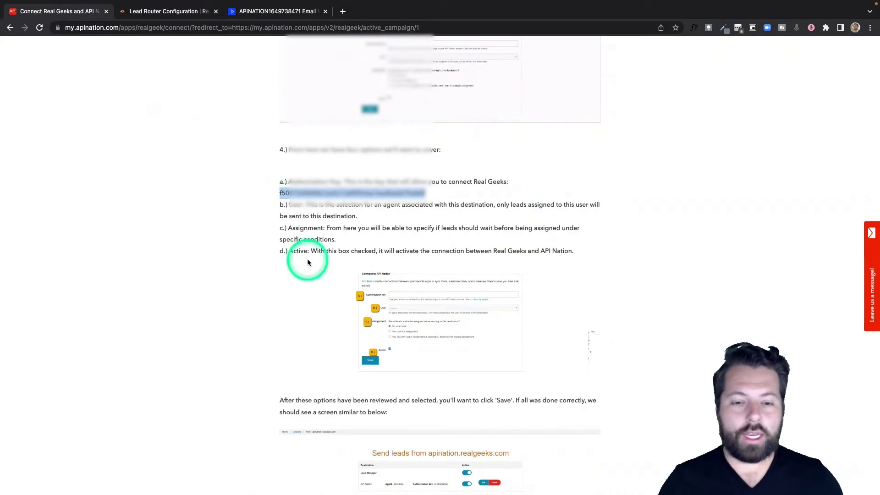
{"action": "scroll", "coordinate": [308, 262], "scroll_direction": "down", "scroll_amount": 15}
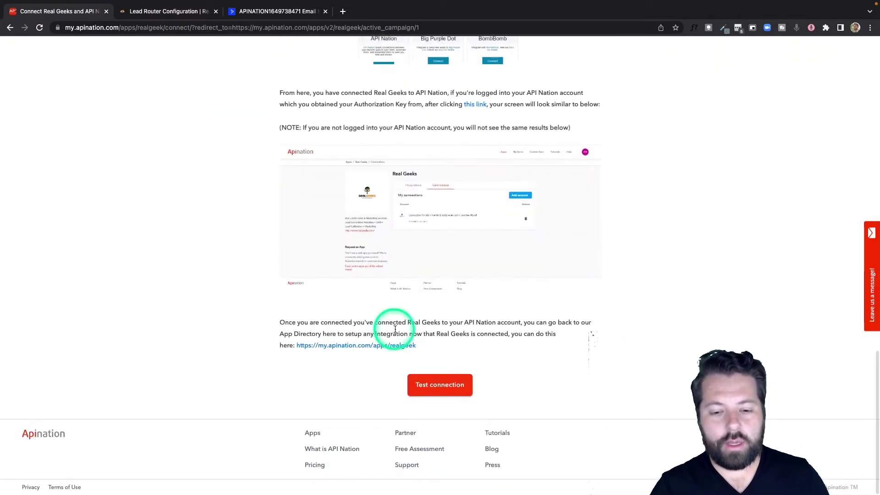
{"action": "left_click", "coordinate": [440, 389]}
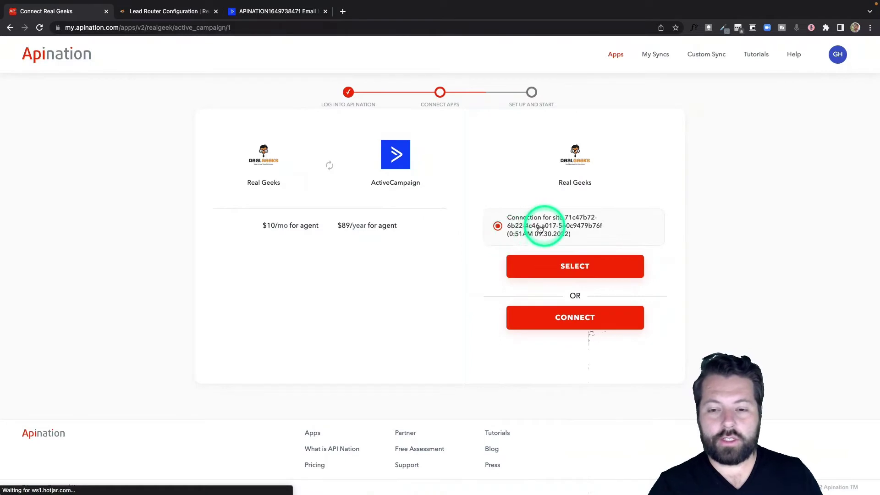
{"action": "left_click", "coordinate": [551, 271]}
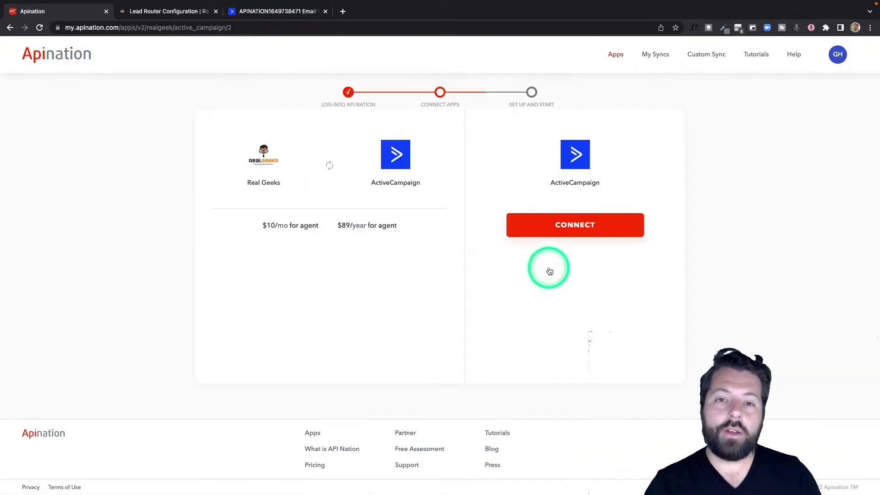
- Start an ActiveCampaign connection labelled with the account owner's first name and enter the API URL copied from ActiveCampaign's developer settings
{"action": "left_click", "coordinate": [575, 225]}
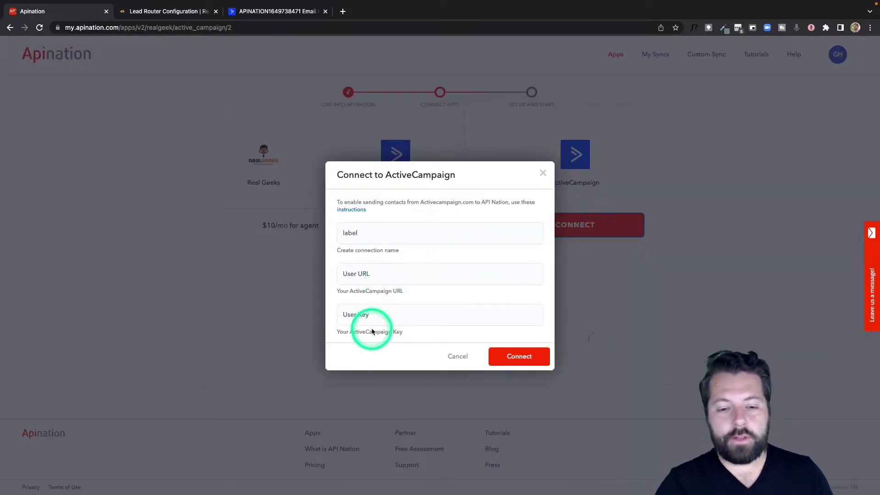
{"action": "left_click", "coordinate": [370, 232]}
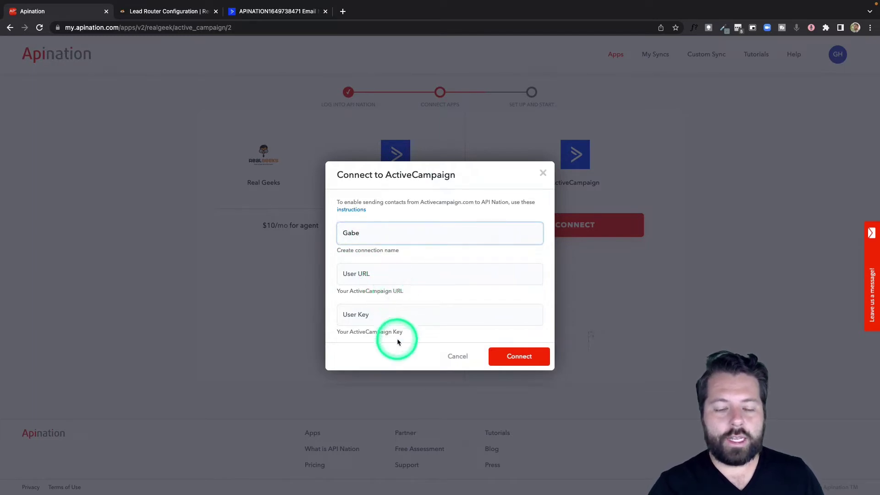
{"action": "left_click", "coordinate": [284, 18]}
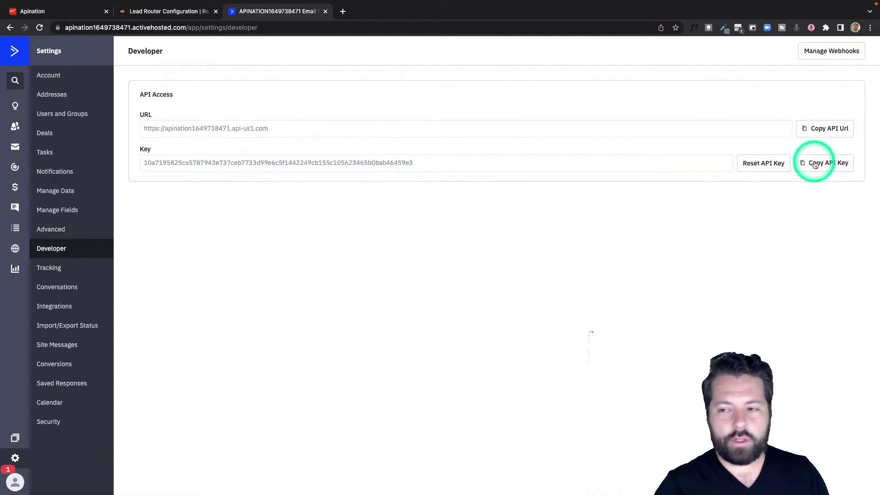
{"action": "left_click", "coordinate": [826, 130]}
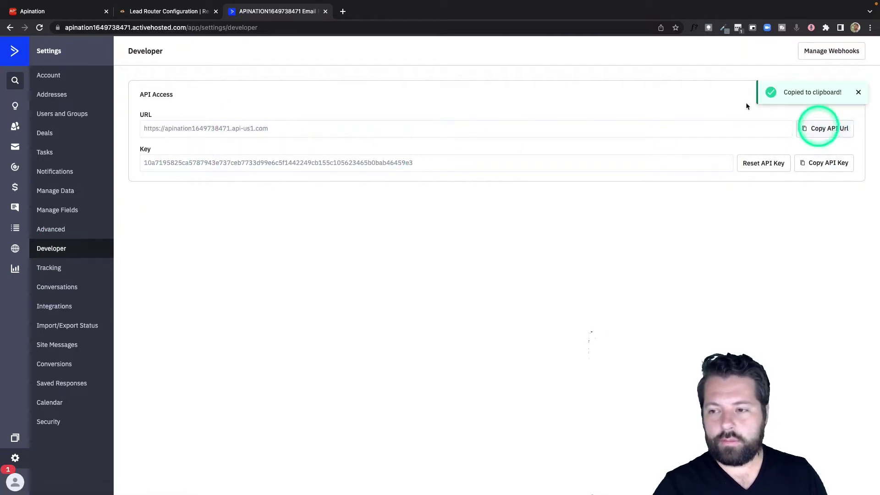
{"action": "left_click", "coordinate": [76, 15]}
{"action": "left_click", "coordinate": [421, 273]}
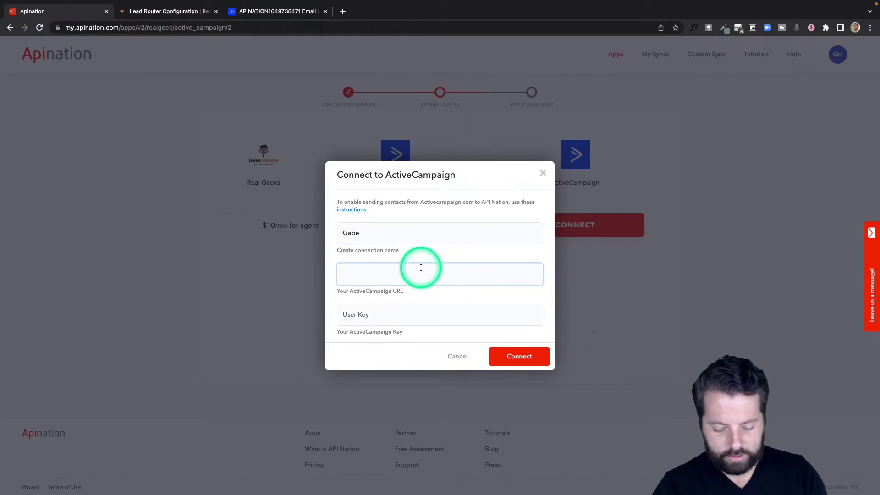
{"action": "key", "text": "ctrl+v"}
- Copy the API key from ActiveCampaign's developer settings into the connection's User Key and connect the account
{"action": "left_click", "coordinate": [285, 11]}
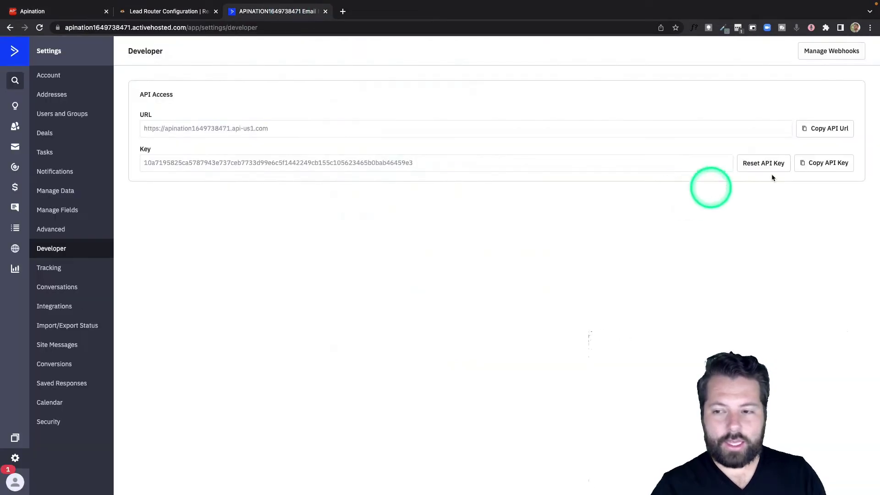
{"action": "left_click", "coordinate": [825, 163]}
{"action": "left_click", "coordinate": [77, 13]}
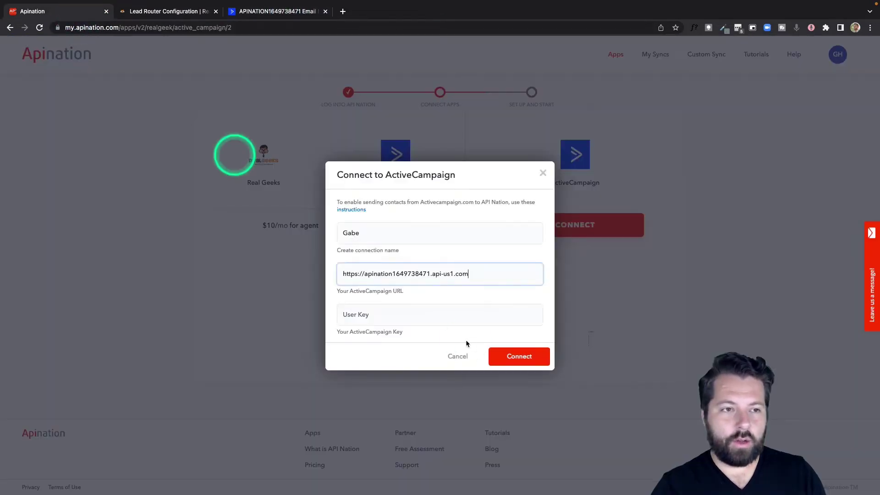
{"action": "left_click", "coordinate": [460, 318]}
{"action": "key", "text": "ctrl+v"}
{"action": "left_click", "coordinate": [526, 362]}
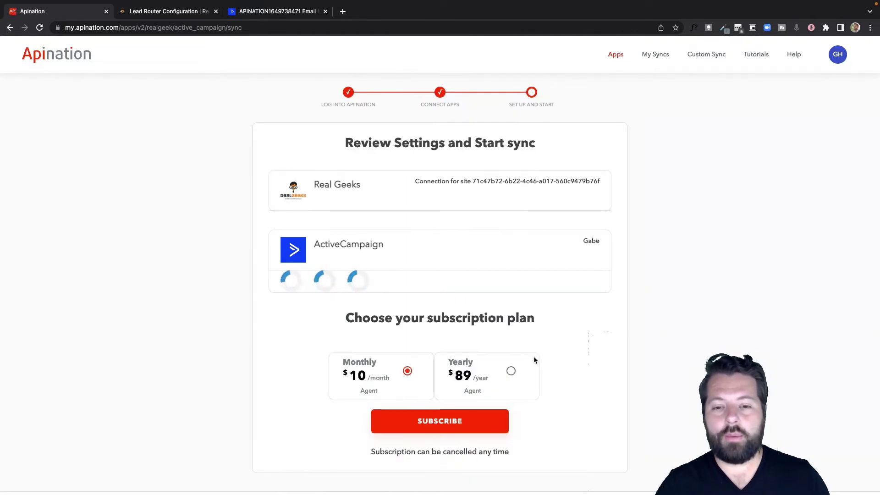
- Choose new-leads as the sync's ActiveCampaign contact list and subscribe on the $10 Monthly plan
{"action": "left_click", "coordinate": [535, 360]}
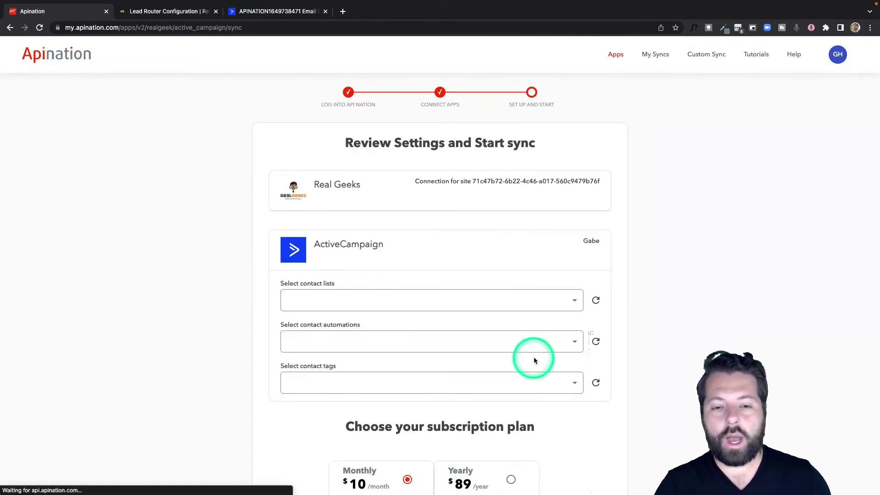
{"action": "scroll", "coordinate": [535, 361], "scroll_direction": "down", "scroll_amount": 1}
{"action": "scroll", "coordinate": [533, 360], "scroll_direction": "down", "scroll_amount": 1}
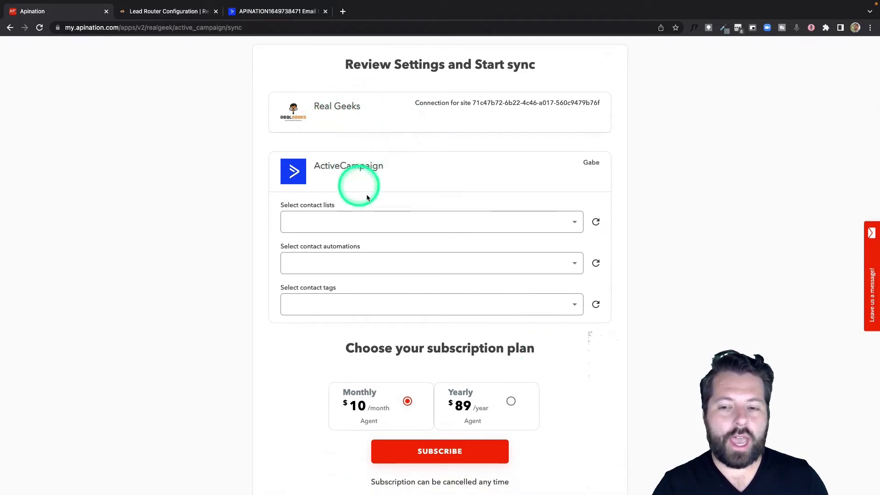
{"action": "scroll", "coordinate": [438, 203], "scroll_direction": "down", "scroll_amount": 2}
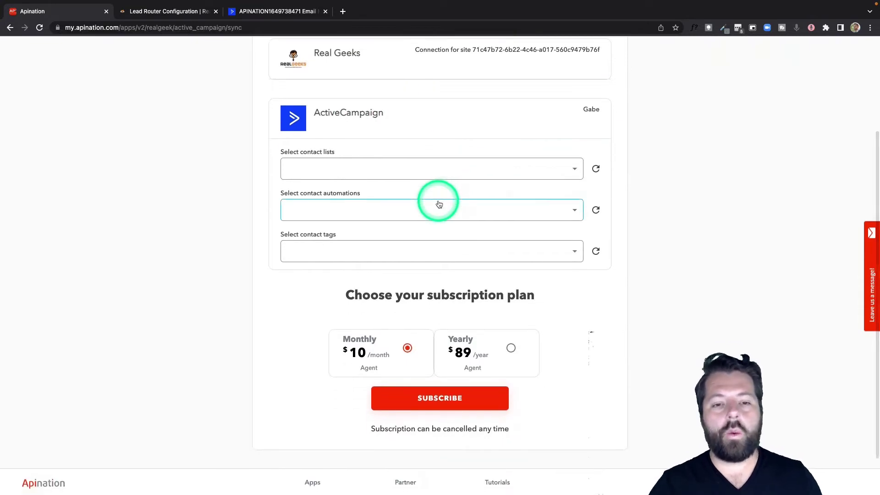
{"action": "left_click", "coordinate": [358, 166]}
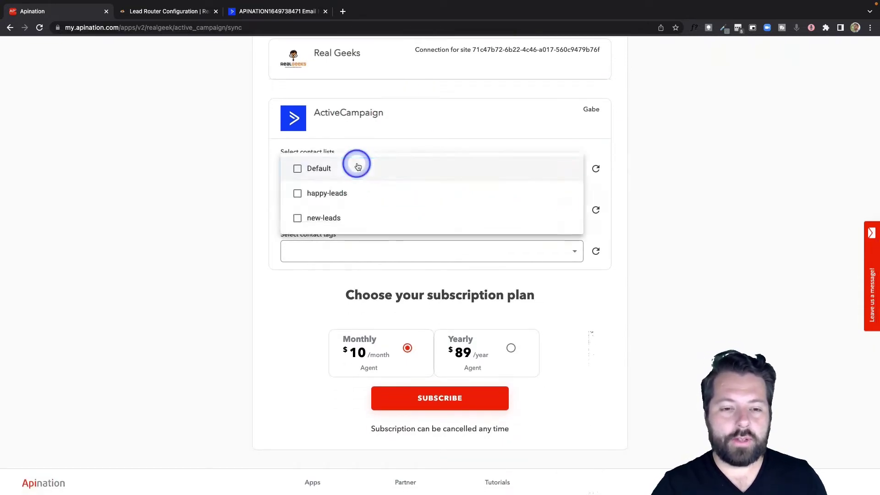
{"action": "left_click", "coordinate": [311, 227]}
{"action": "left_click", "coordinate": [255, 228]}
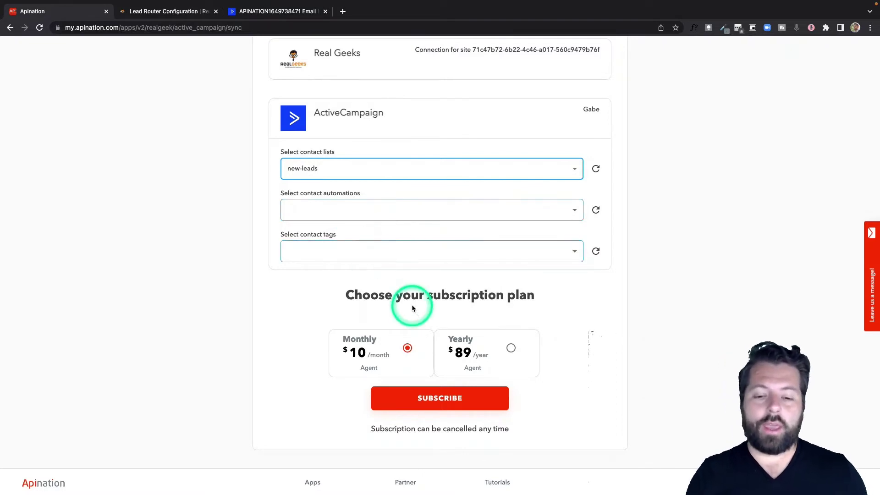
{"action": "scroll", "coordinate": [412, 306], "scroll_direction": "down", "scroll_amount": 2}
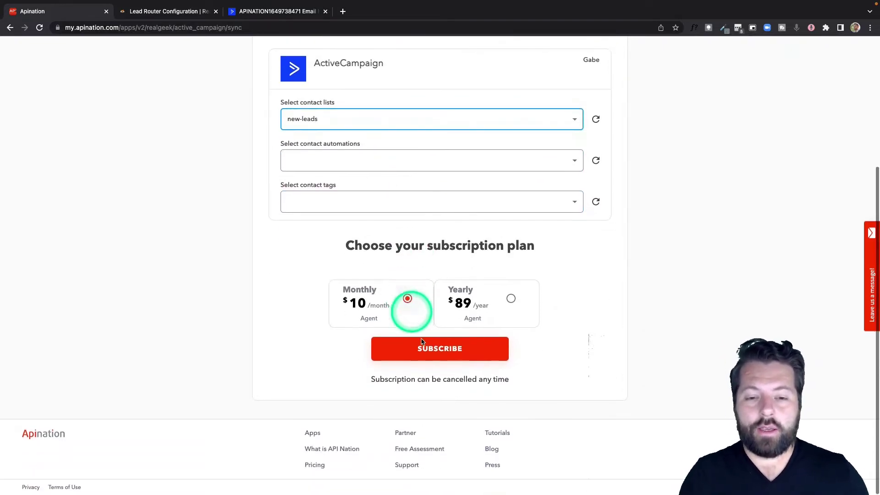
{"action": "left_click", "coordinate": [456, 350]}
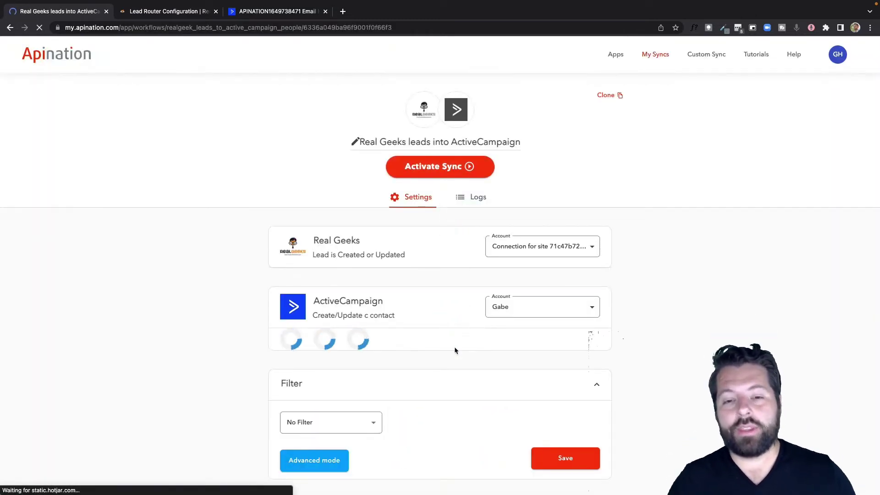
- Try a filter on the sync that passes only leads whose Tags contains activecampaign
{"action": "left_click", "coordinate": [428, 165]}
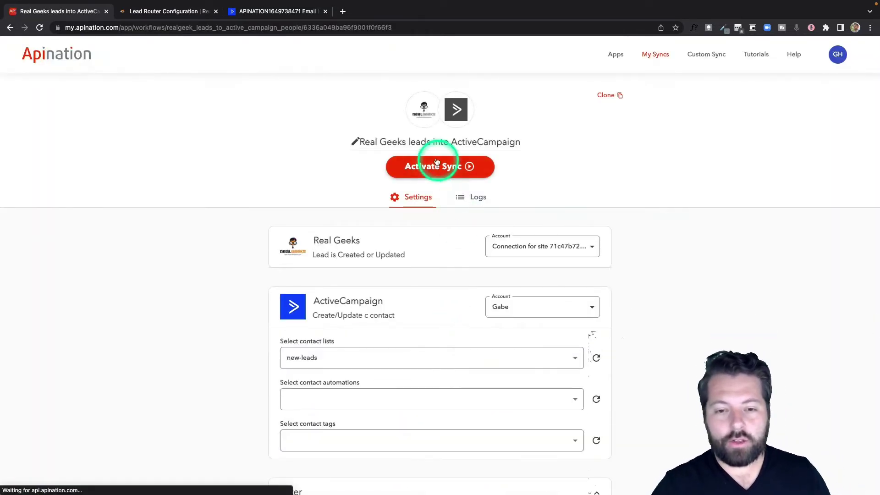
{"action": "left_click", "coordinate": [412, 307]}
{"action": "scroll", "coordinate": [413, 308], "scroll_direction": "down", "scroll_amount": 3}
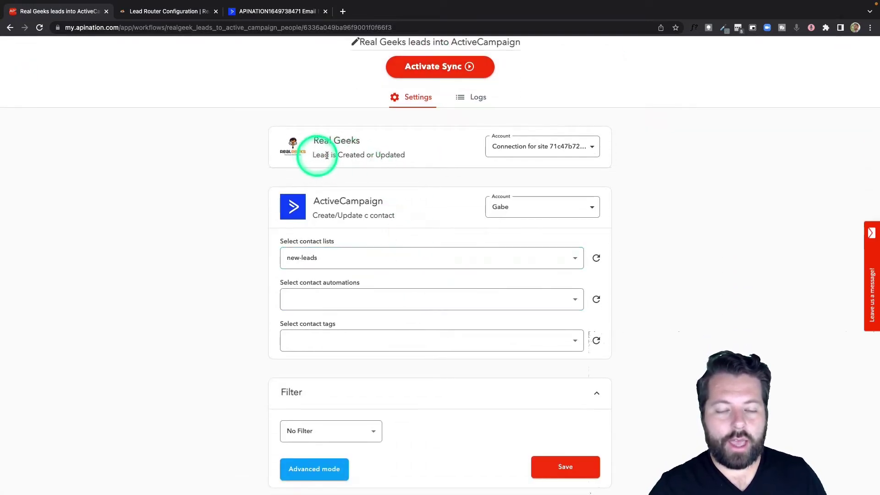
{"action": "scroll", "coordinate": [378, 160], "scroll_direction": "down", "scroll_amount": 1}
{"action": "scroll", "coordinate": [367, 163], "scroll_direction": "down", "scroll_amount": 1}
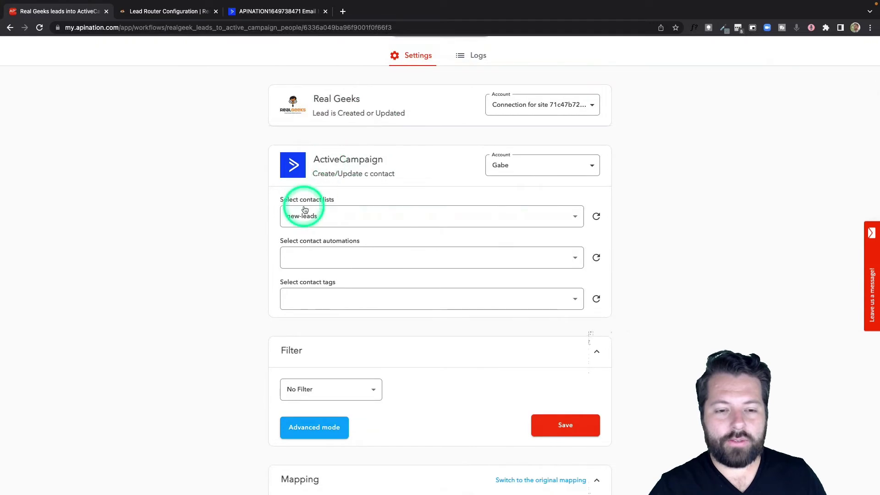
{"action": "scroll", "coordinate": [358, 282], "scroll_direction": "down", "scroll_amount": 4}
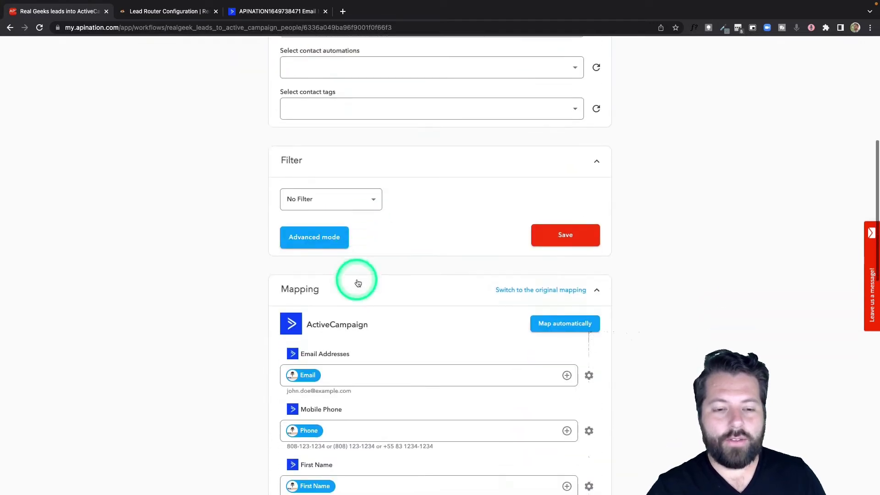
{"action": "left_click", "coordinate": [376, 200]}
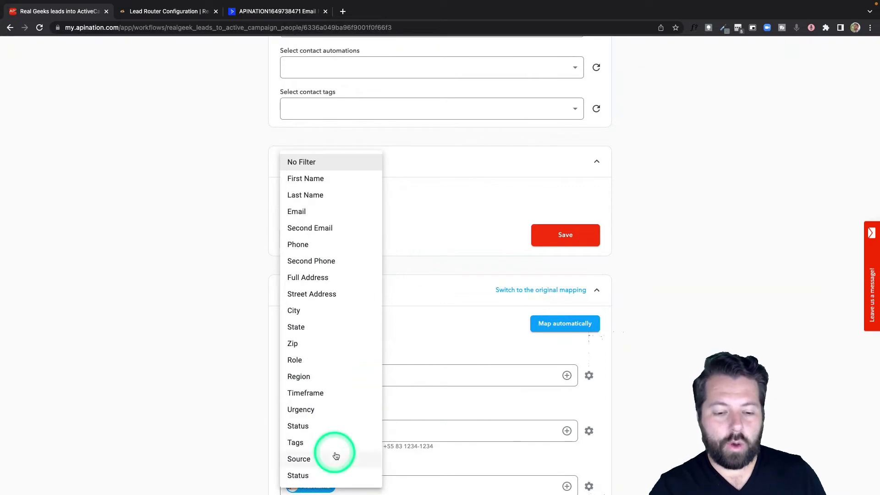
{"action": "left_click", "coordinate": [295, 443]}
{"action": "left_click", "coordinate": [428, 202]}
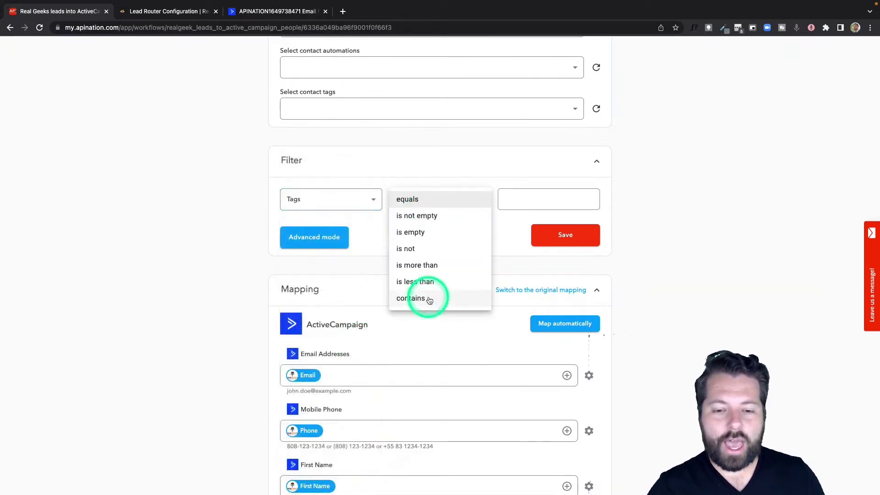
{"action": "left_click", "coordinate": [429, 299]}
{"action": "left_click", "coordinate": [518, 202]}
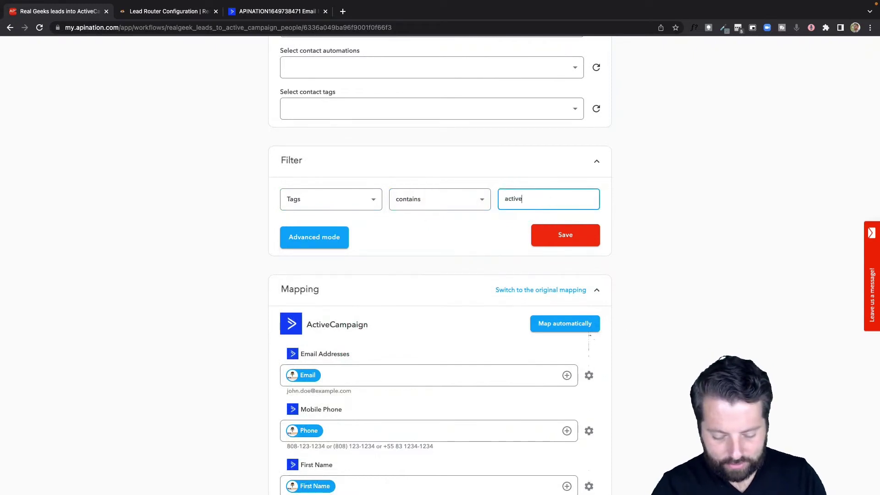
{"action": "left_click", "coordinate": [491, 236]}
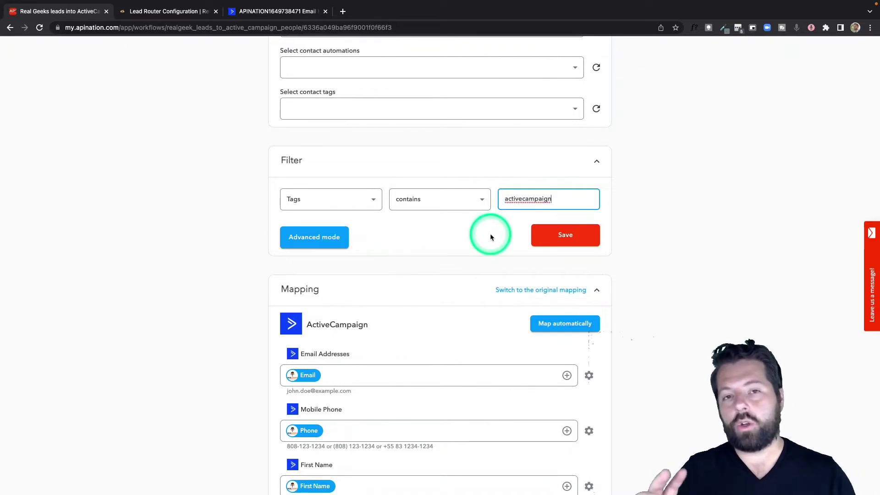
- Remove the tag condition from the sync by setting its filter back to No Filter
{"action": "left_click", "coordinate": [530, 202]}
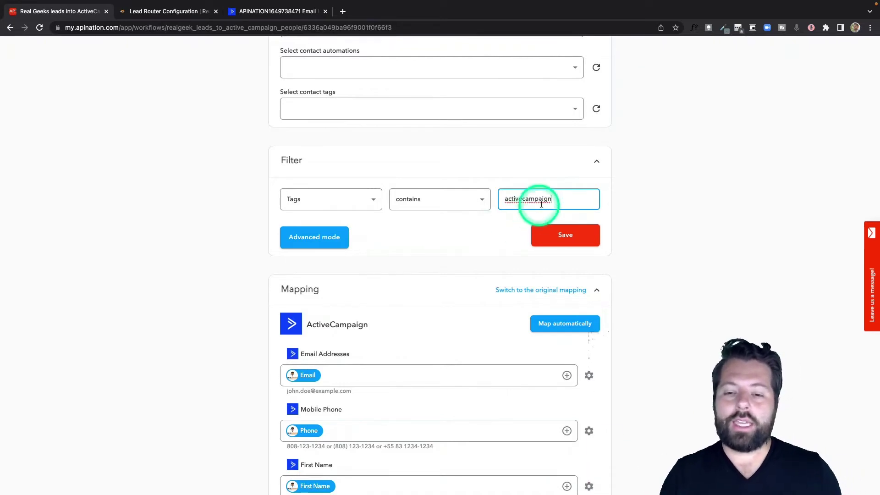
{"action": "left_click_drag", "start_coordinate": [556, 199], "coordinate": [474, 203]}
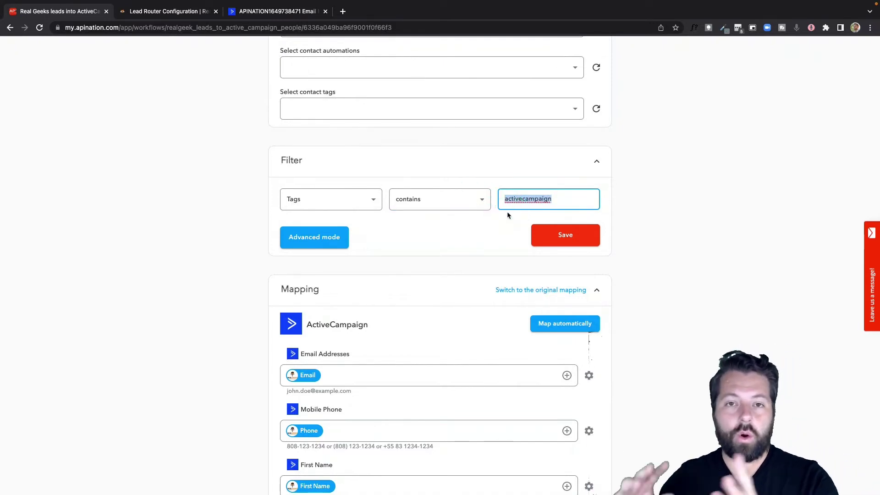
{"action": "left_click", "coordinate": [425, 196]}
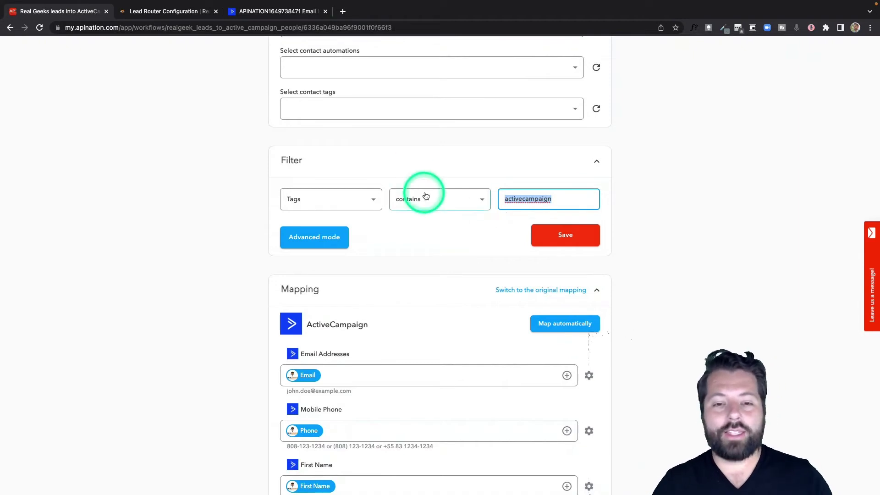
{"action": "left_click", "coordinate": [466, 199]}
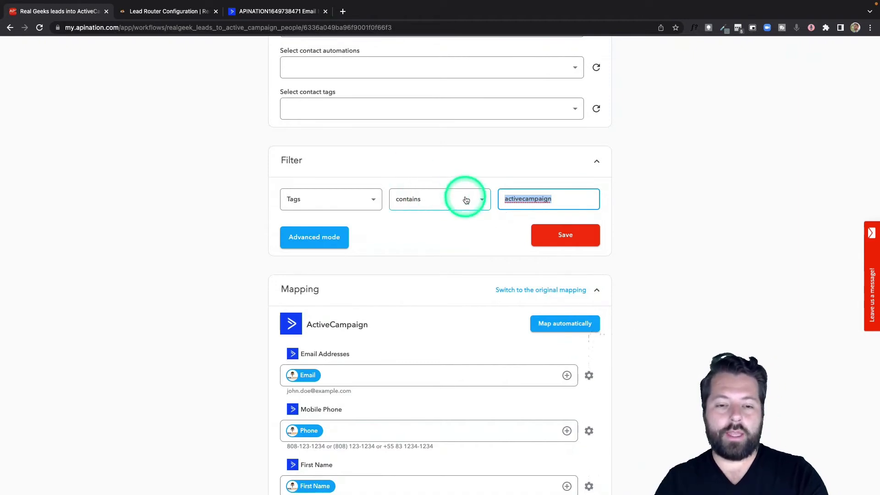
{"action": "left_click", "coordinate": [479, 200]}
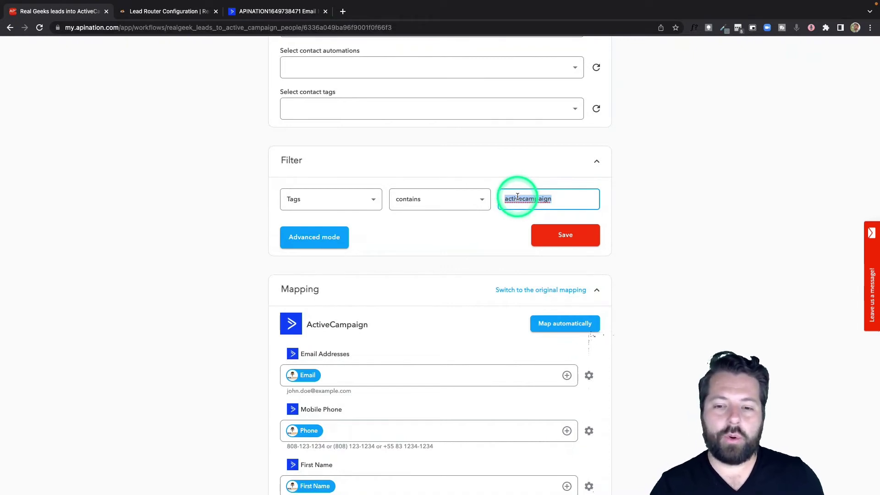
{"action": "left_click", "coordinate": [373, 200]}
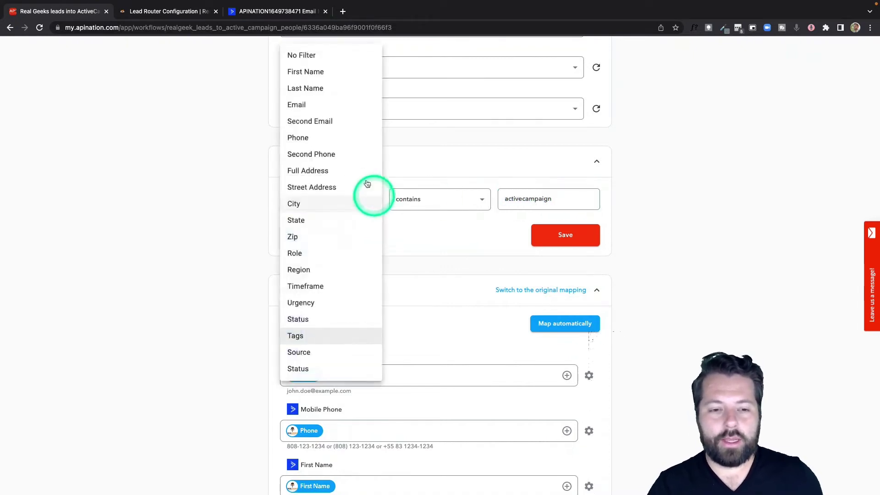
{"action": "left_click", "coordinate": [323, 59]}
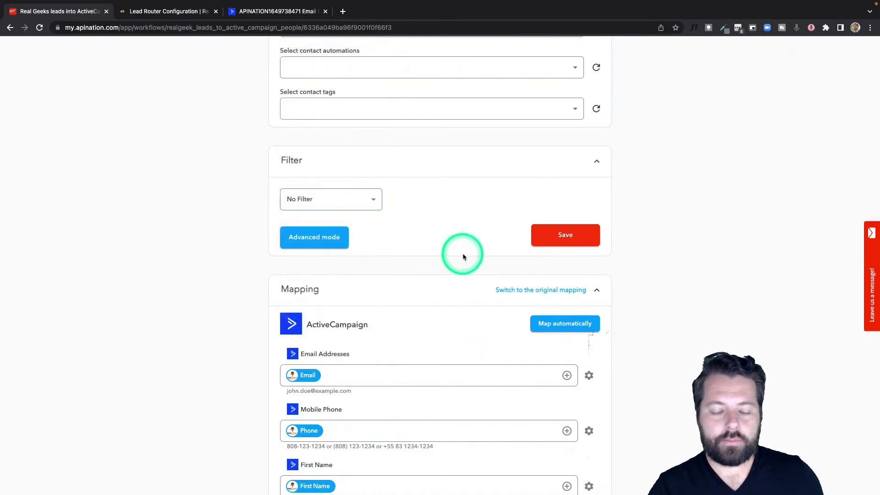
- Review the ActiveCampaign mapping of email, phone, first name and last name, and activate the Real Geeks leads sync
{"action": "scroll", "coordinate": [463, 257], "scroll_direction": "down", "scroll_amount": 3}
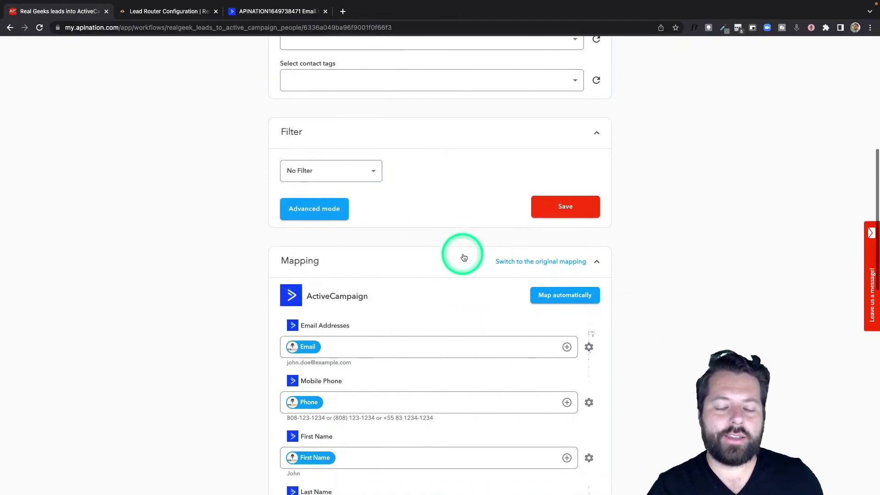
{"action": "scroll", "coordinate": [463, 256], "scroll_direction": "down", "scroll_amount": 1}
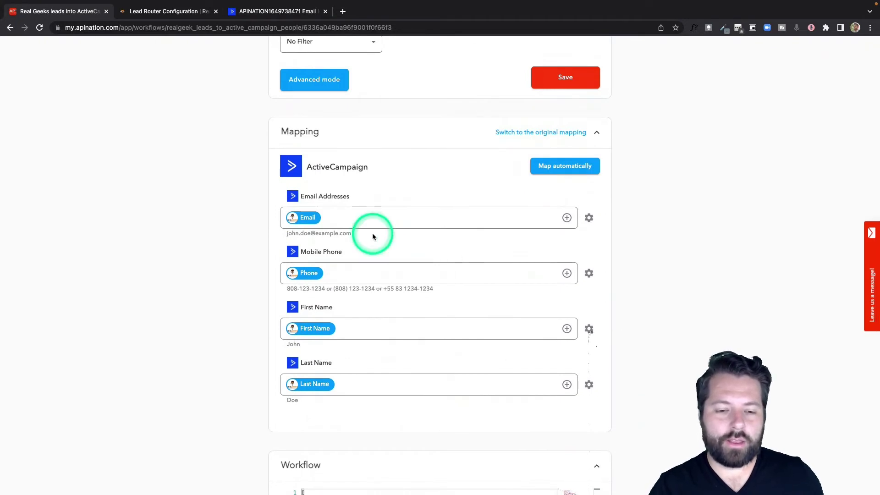
{"action": "left_click", "coordinate": [356, 222]}
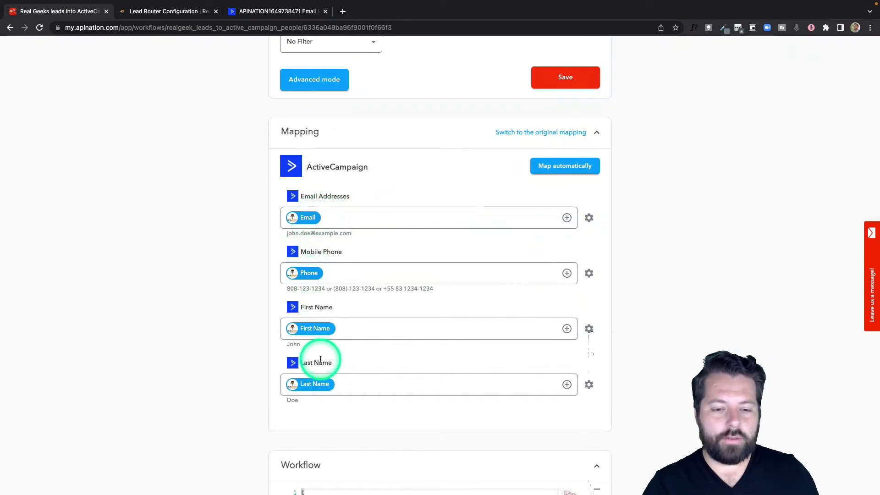
{"action": "scroll", "coordinate": [350, 377], "scroll_direction": "up", "scroll_amount": 10}
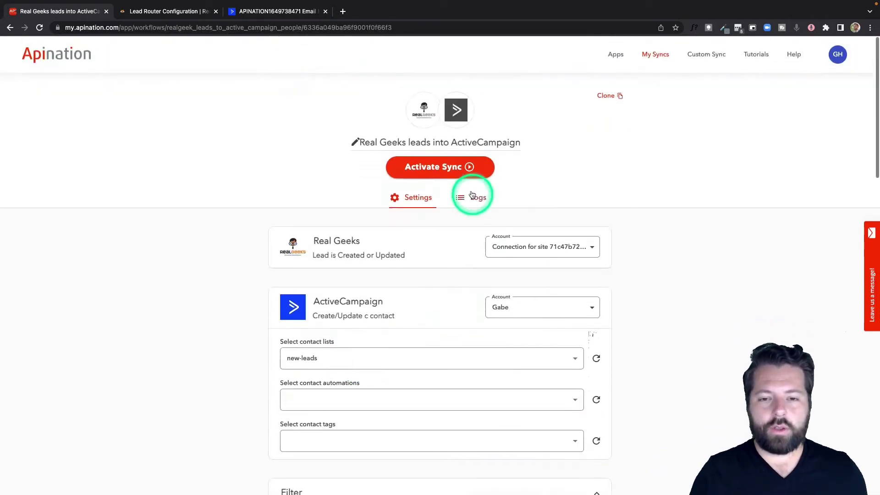
{"action": "left_click", "coordinate": [448, 166]}
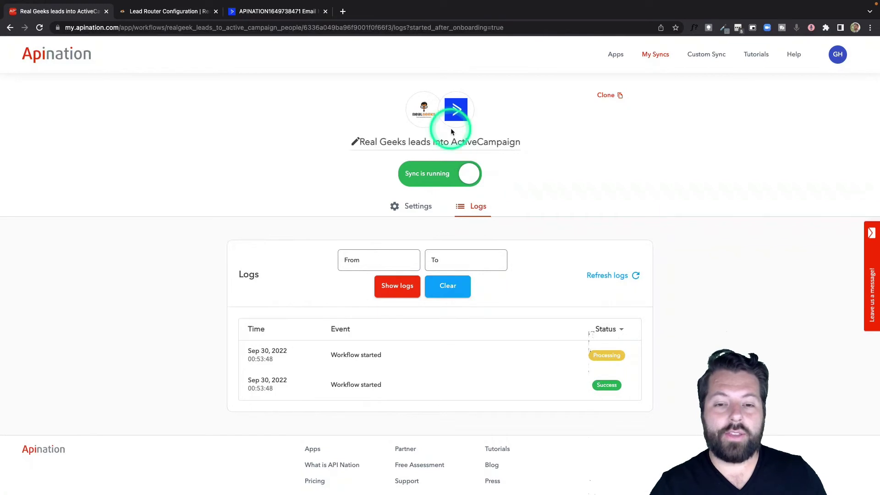
- Open ActiveCampaign's integrations, choose Real Geeks as the paired app, and start setting up the ActiveCampaign person to Real Geeks Lead sync
{"action": "left_click", "coordinate": [455, 111]}
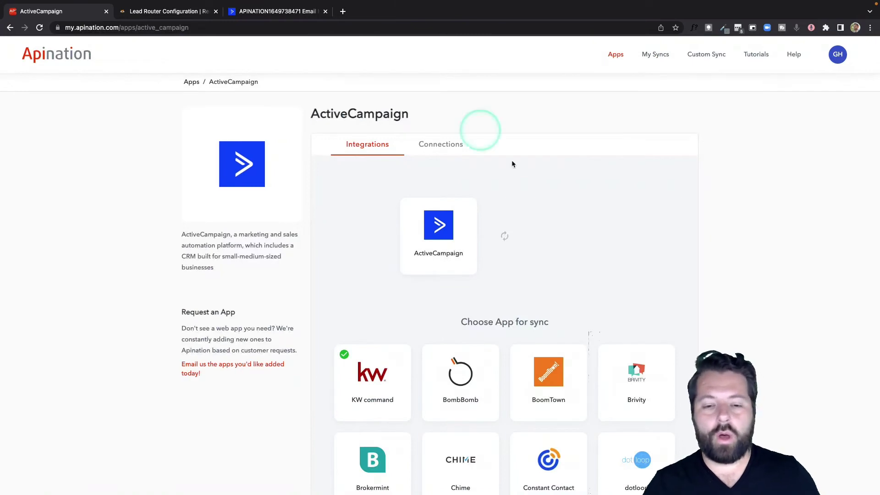
{"action": "scroll", "coordinate": [540, 218], "scroll_direction": "down", "scroll_amount": 4}
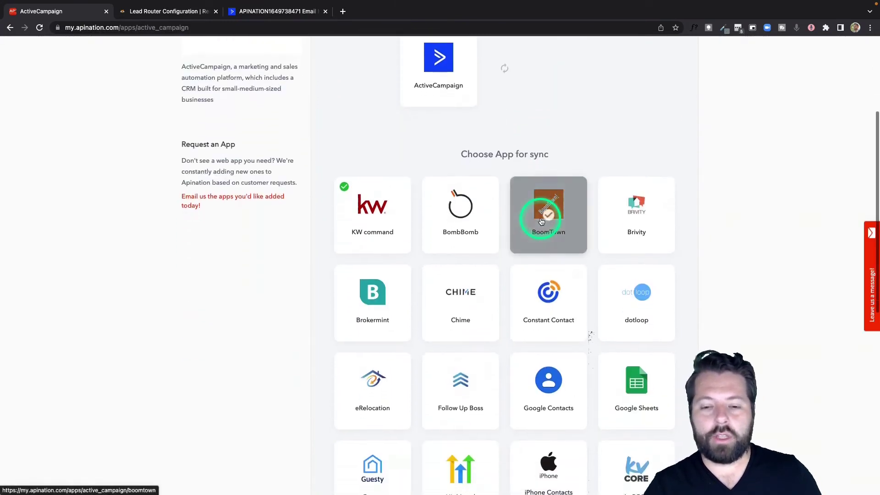
{"action": "scroll", "coordinate": [343, 342], "scroll_direction": "down", "scroll_amount": 1}
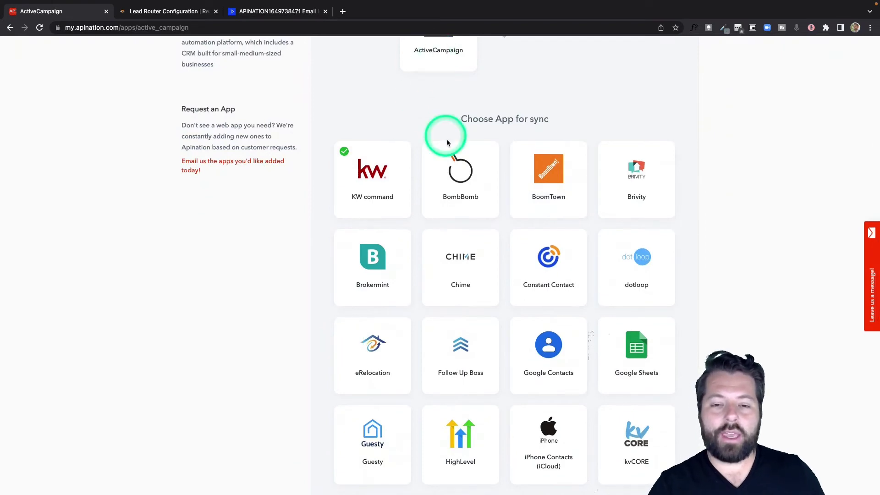
{"action": "scroll", "coordinate": [451, 146], "scroll_direction": "down", "scroll_amount": 6}
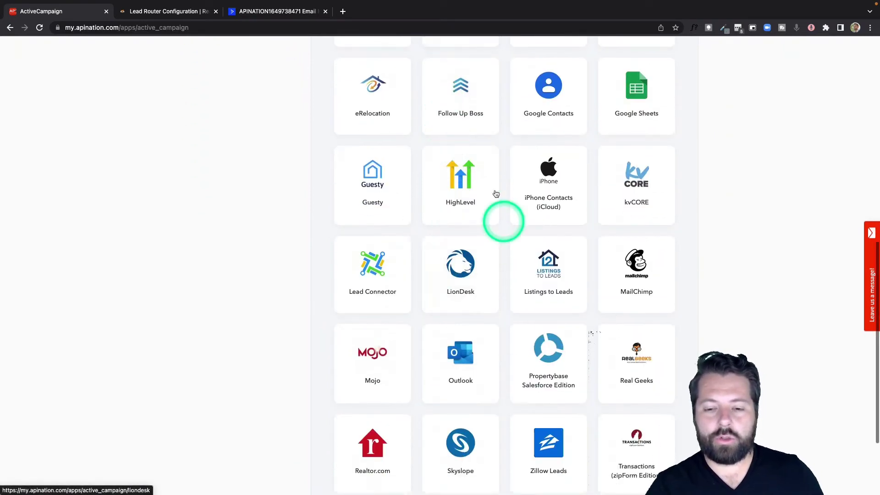
{"action": "scroll", "coordinate": [532, 328], "scroll_direction": "down", "scroll_amount": 1}
{"action": "scroll", "coordinate": [533, 330], "scroll_direction": "down", "scroll_amount": 1}
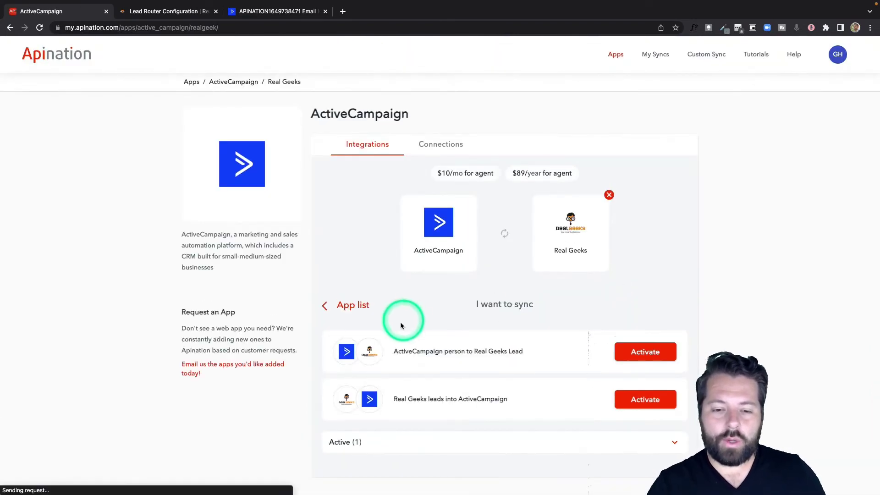
{"action": "left_click", "coordinate": [649, 351]}
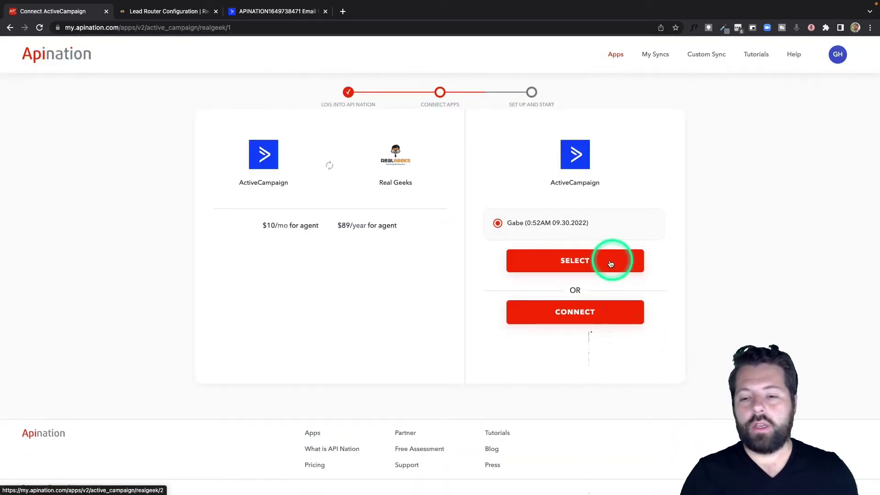
- Select the existing ActiveCampaign and Real Geeks connections for the sync and subscribe on the $10 Monthly plan
{"action": "left_click", "coordinate": [610, 262]}
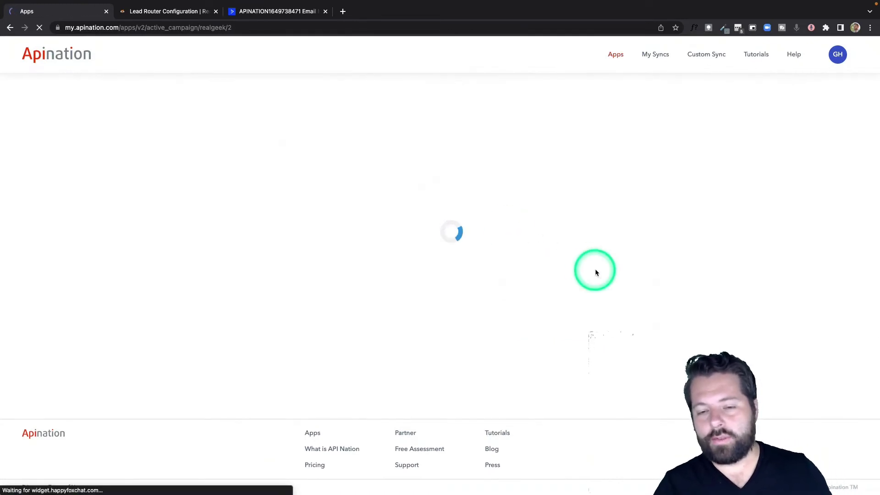
{"action": "left_click", "coordinate": [553, 267]}
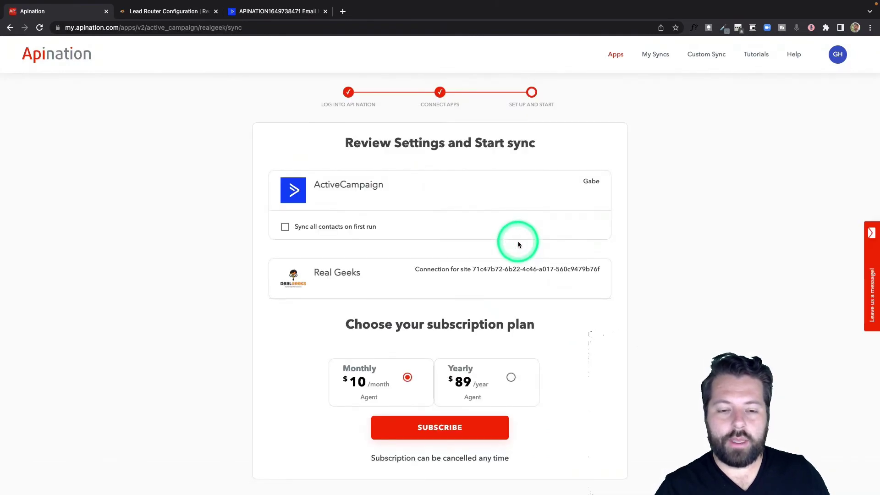
{"action": "scroll", "coordinate": [518, 244], "scroll_direction": "down", "scroll_amount": 3}
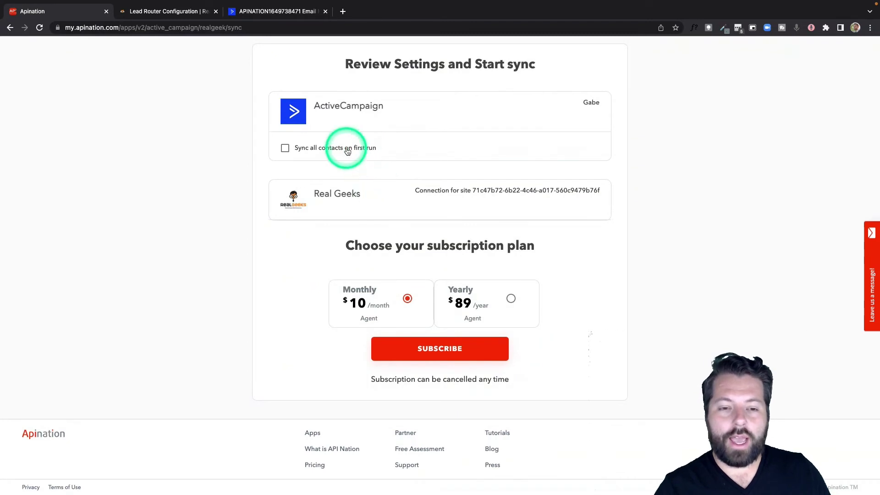
{"action": "left_click", "coordinate": [348, 153]}
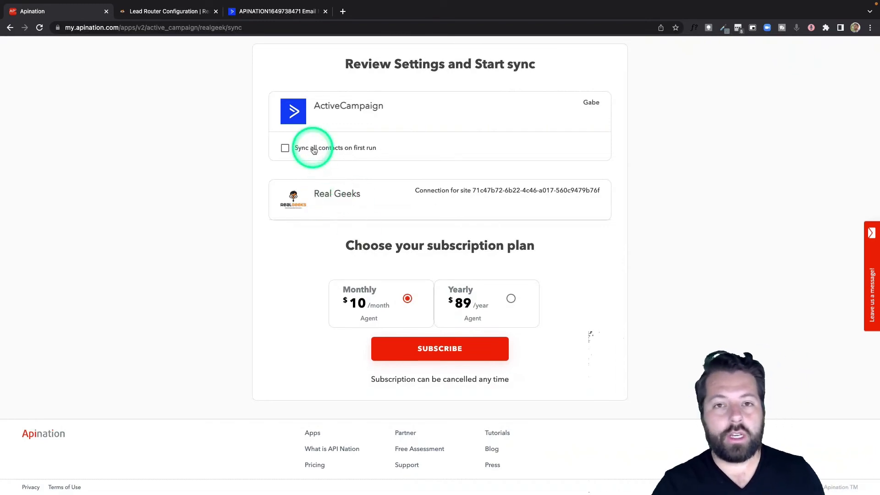
{"action": "left_click", "coordinate": [453, 362]}
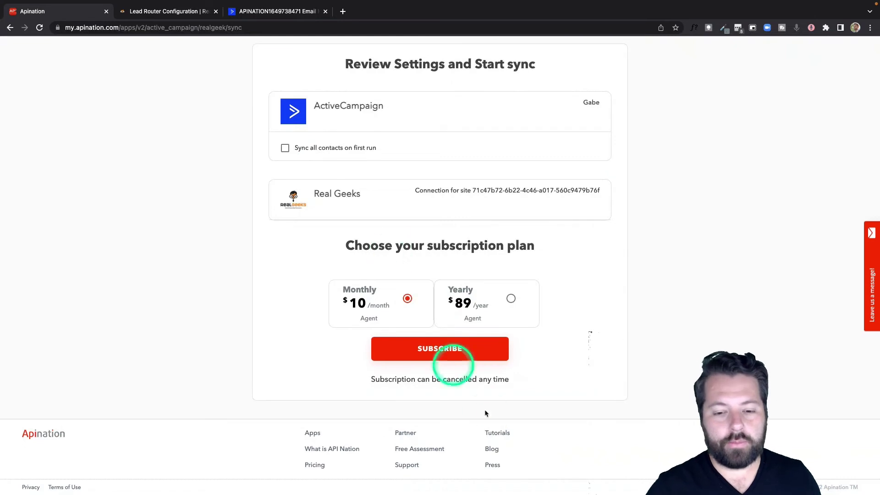
{"action": "left_click", "coordinate": [471, 355]}
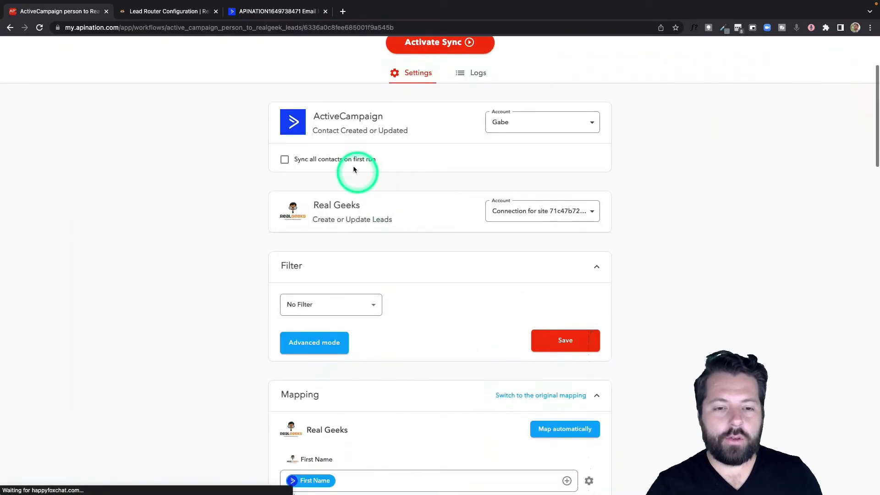
- Examine which ActiveCampaign contact fields are available for filtering the new sync
{"action": "scroll", "coordinate": [428, 249], "scroll_direction": "down", "scroll_amount": 3}
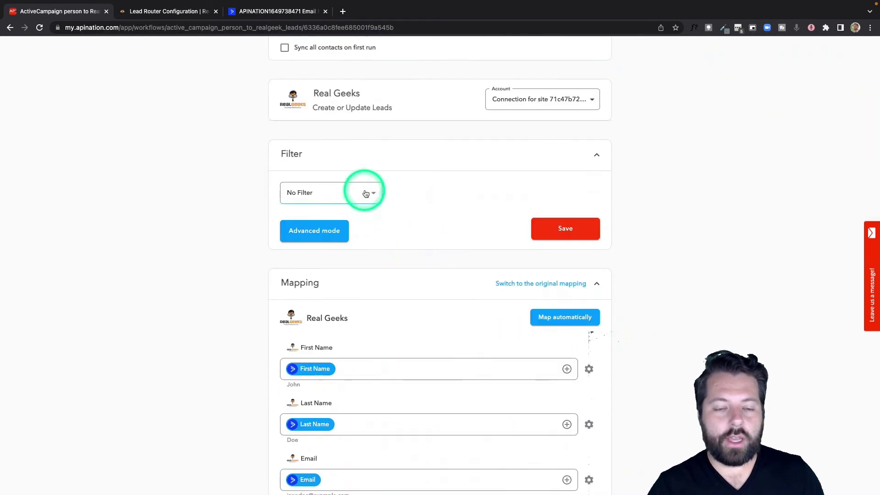
{"action": "left_click", "coordinate": [366, 194]}
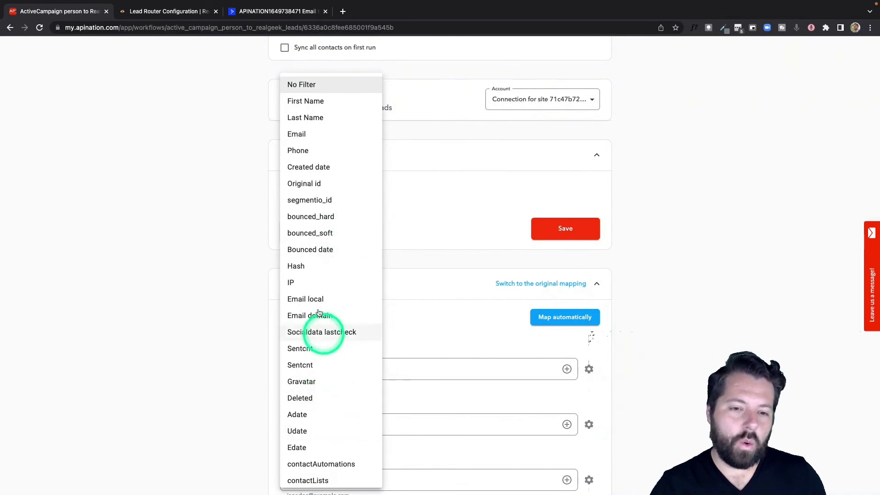
{"action": "left_click", "coordinate": [263, 198]}
- Review the Real Geeks field mapping down to Tags and examine the ActiveCampaign fields offered for Notes
{"action": "scroll", "coordinate": [321, 291], "scroll_direction": "down", "scroll_amount": 5}
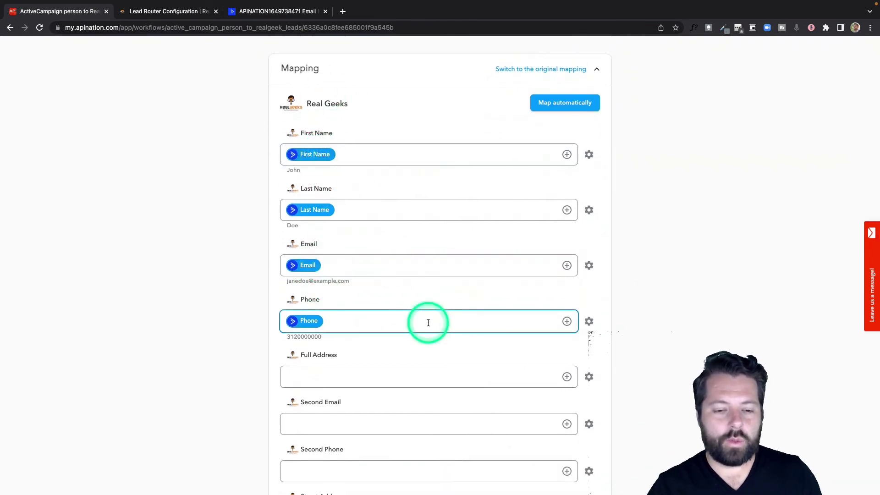
{"action": "scroll", "coordinate": [429, 322], "scroll_direction": "down", "scroll_amount": 3}
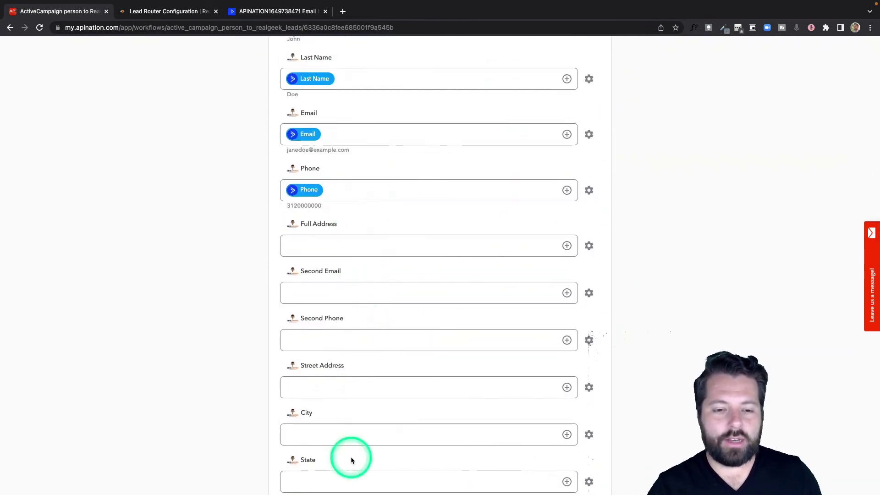
{"action": "scroll", "coordinate": [351, 457], "scroll_direction": "down", "scroll_amount": 4}
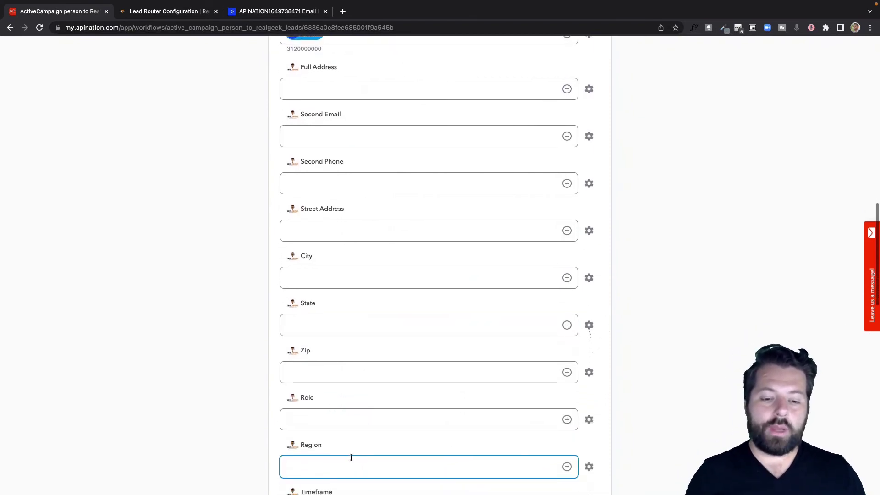
{"action": "scroll", "coordinate": [351, 457], "scroll_direction": "down", "scroll_amount": 7}
{"action": "left_click", "coordinate": [366, 374]}
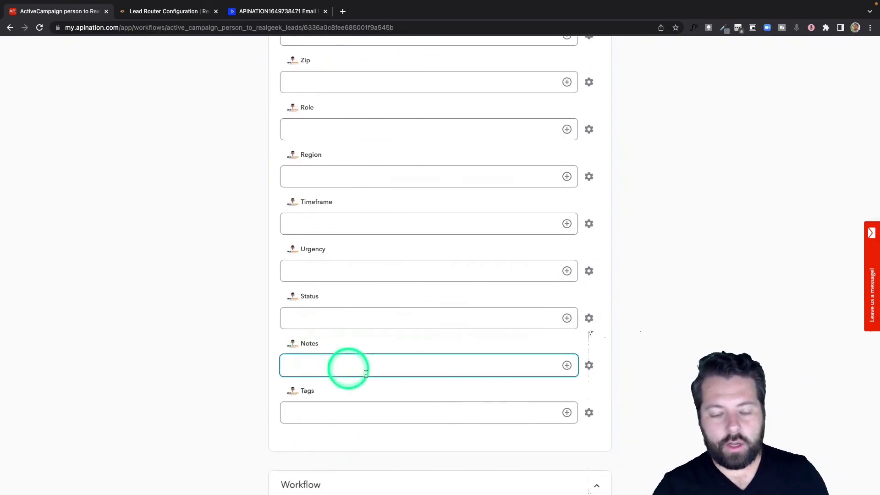
{"action": "left_click", "coordinate": [568, 366]}
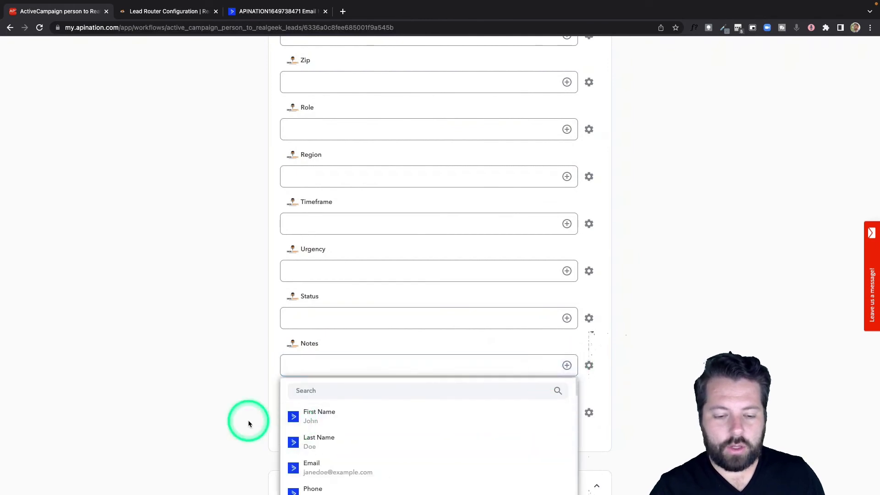
{"action": "scroll", "coordinate": [249, 423], "scroll_direction": "down", "scroll_amount": 5}
{"action": "scroll", "coordinate": [316, 233], "scroll_direction": "down", "scroll_amount": 4}
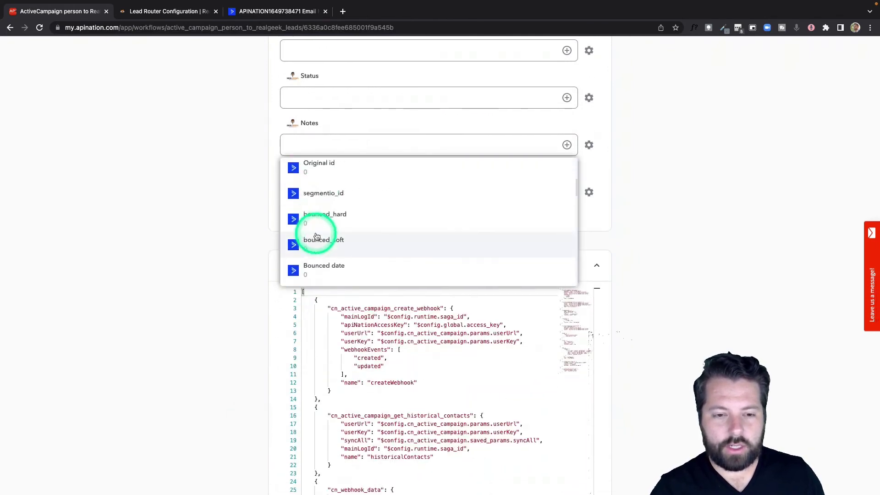
{"action": "scroll", "coordinate": [316, 237], "scroll_direction": "up", "scroll_amount": 2}
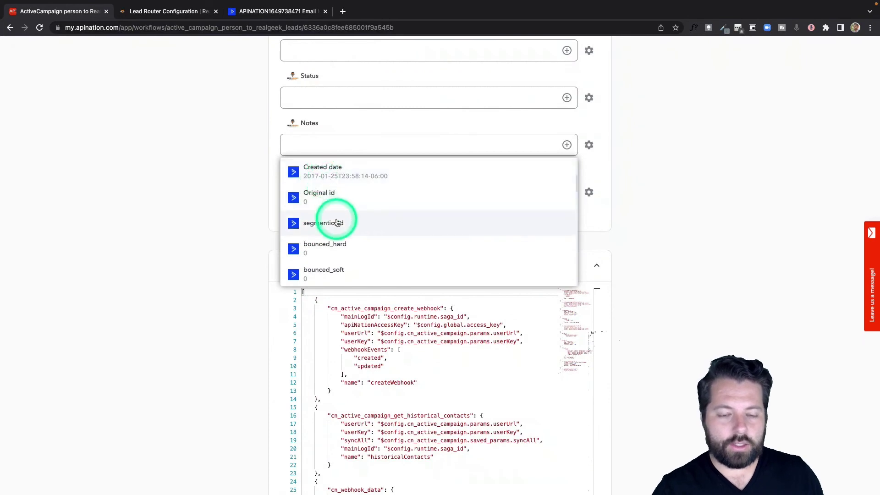
{"action": "scroll", "coordinate": [348, 250], "scroll_direction": "down", "scroll_amount": 3}
{"action": "scroll", "coordinate": [340, 250], "scroll_direction": "down", "scroll_amount": 10}
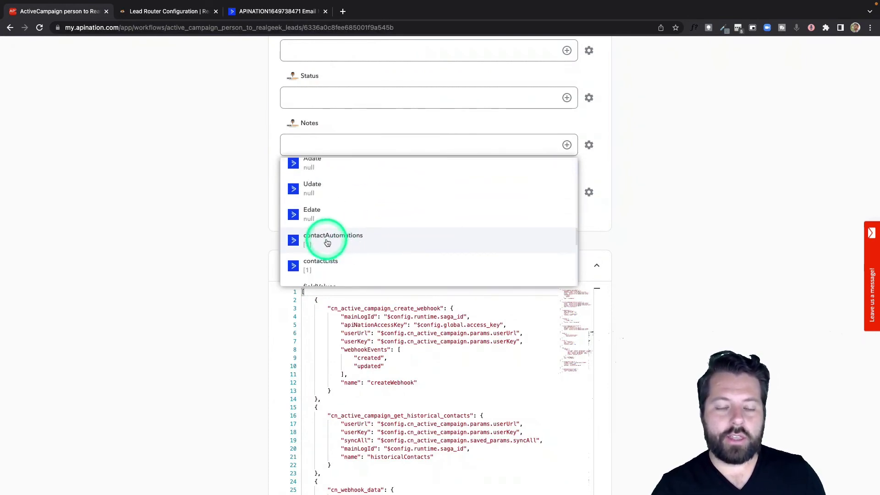
{"action": "left_click", "coordinate": [257, 267]}
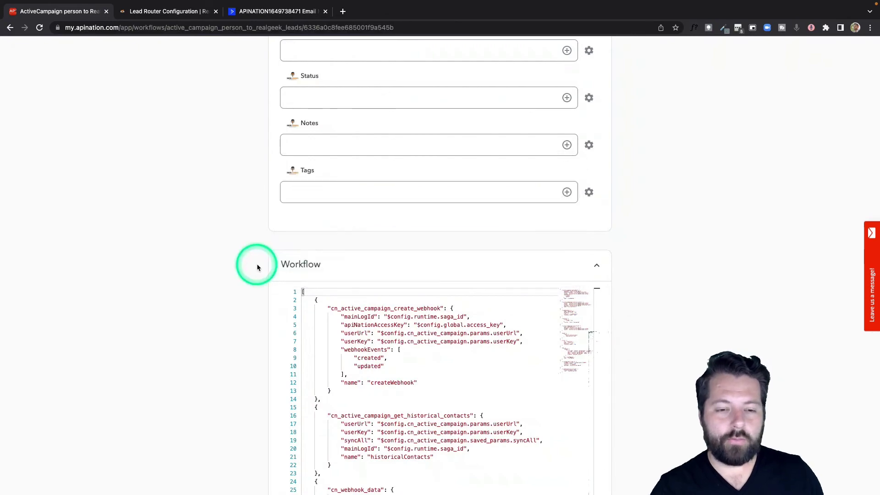
- Activate the ActiveCampaign person to Real Geeks Lead sync and open the overview of all syncs
{"action": "scroll", "coordinate": [290, 248], "scroll_direction": "up", "scroll_amount": 20}
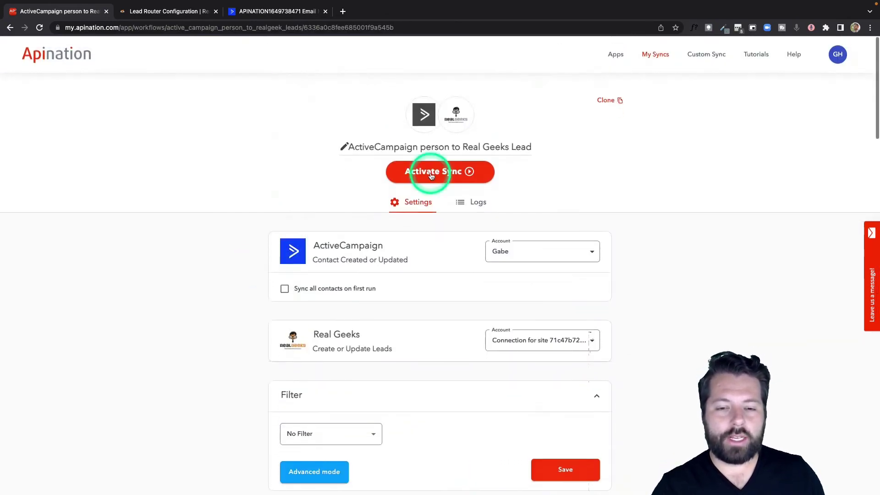
{"action": "left_click", "coordinate": [431, 177]}
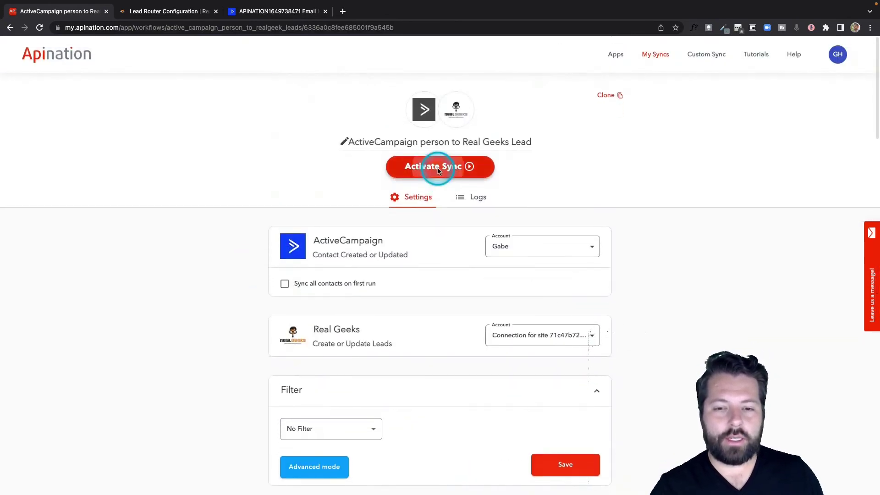
{"action": "left_click", "coordinate": [653, 56]}
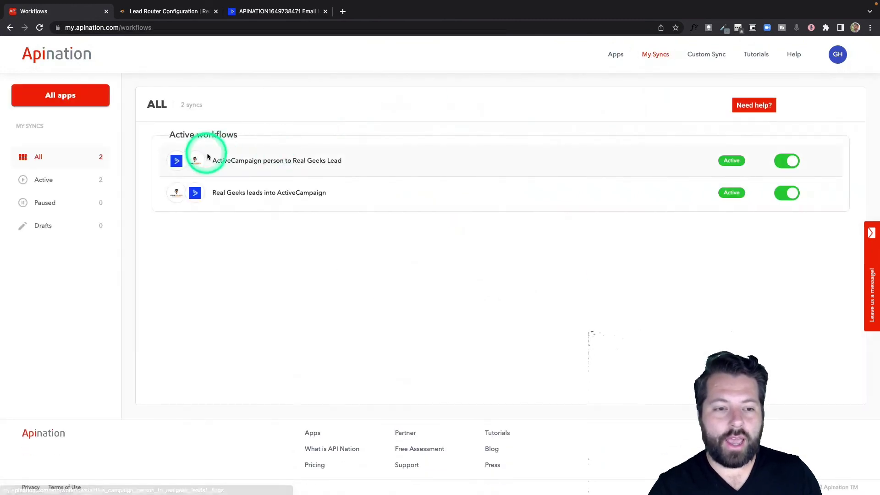